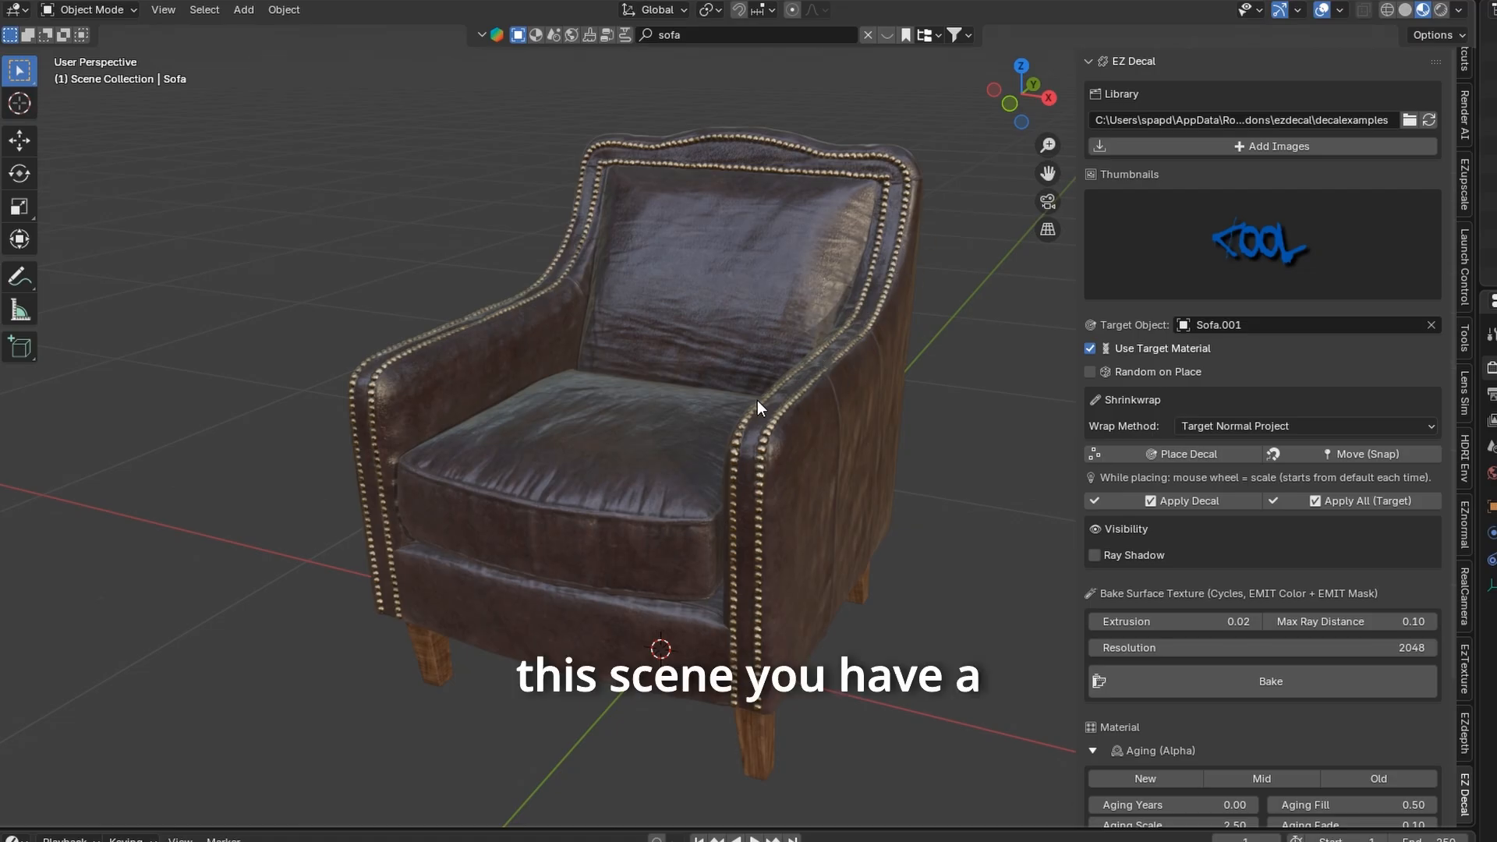
Step: Choose the cyclesdecal image from the decal library and pick the armchair mesh Sofa.001 again as the target object
drag(1070, 171, 1042, 170)
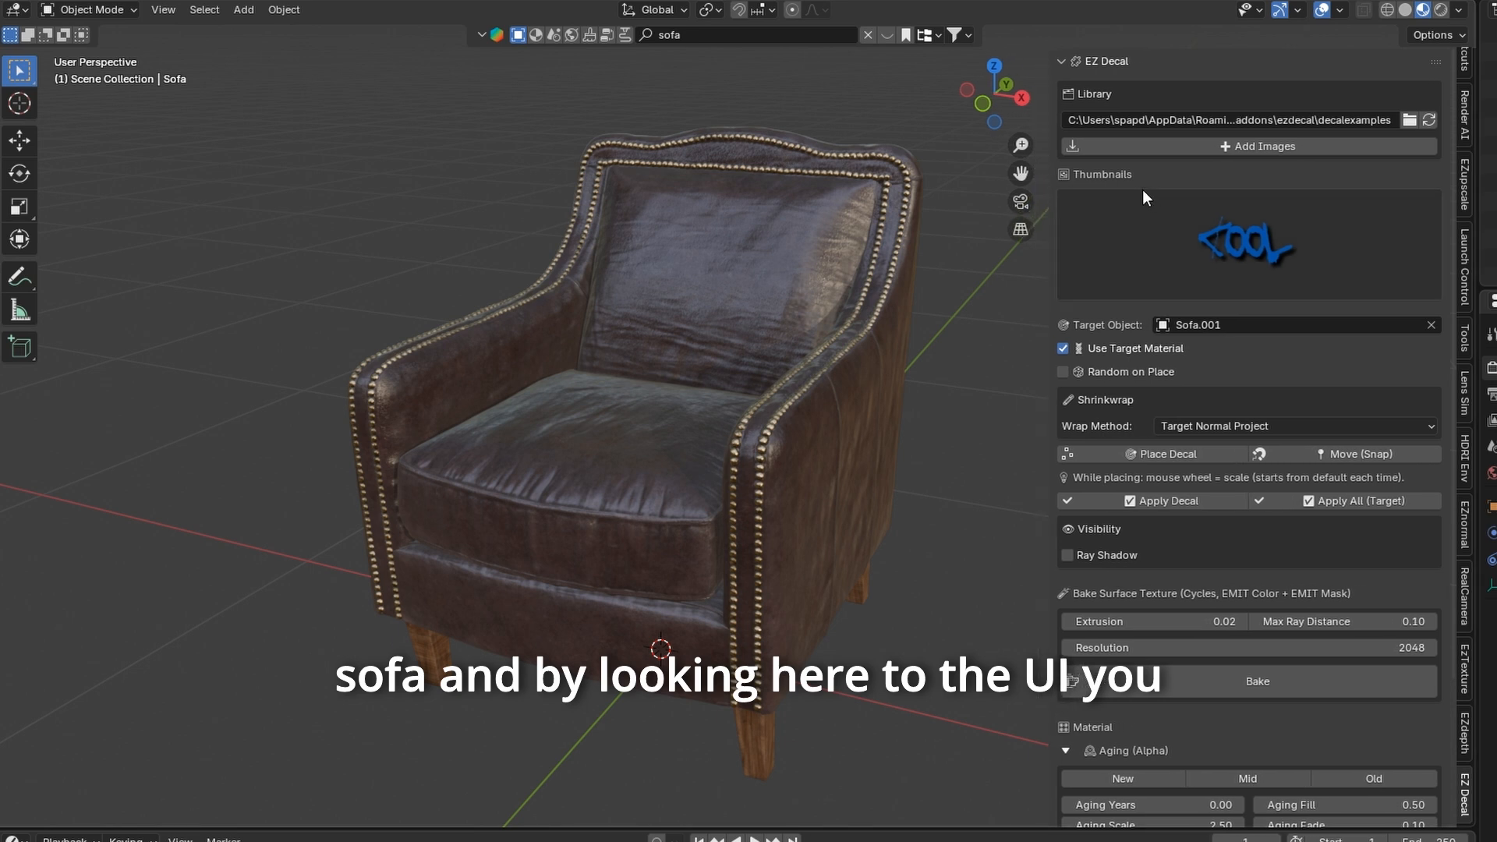
scroll(1243, 339, down, 4)
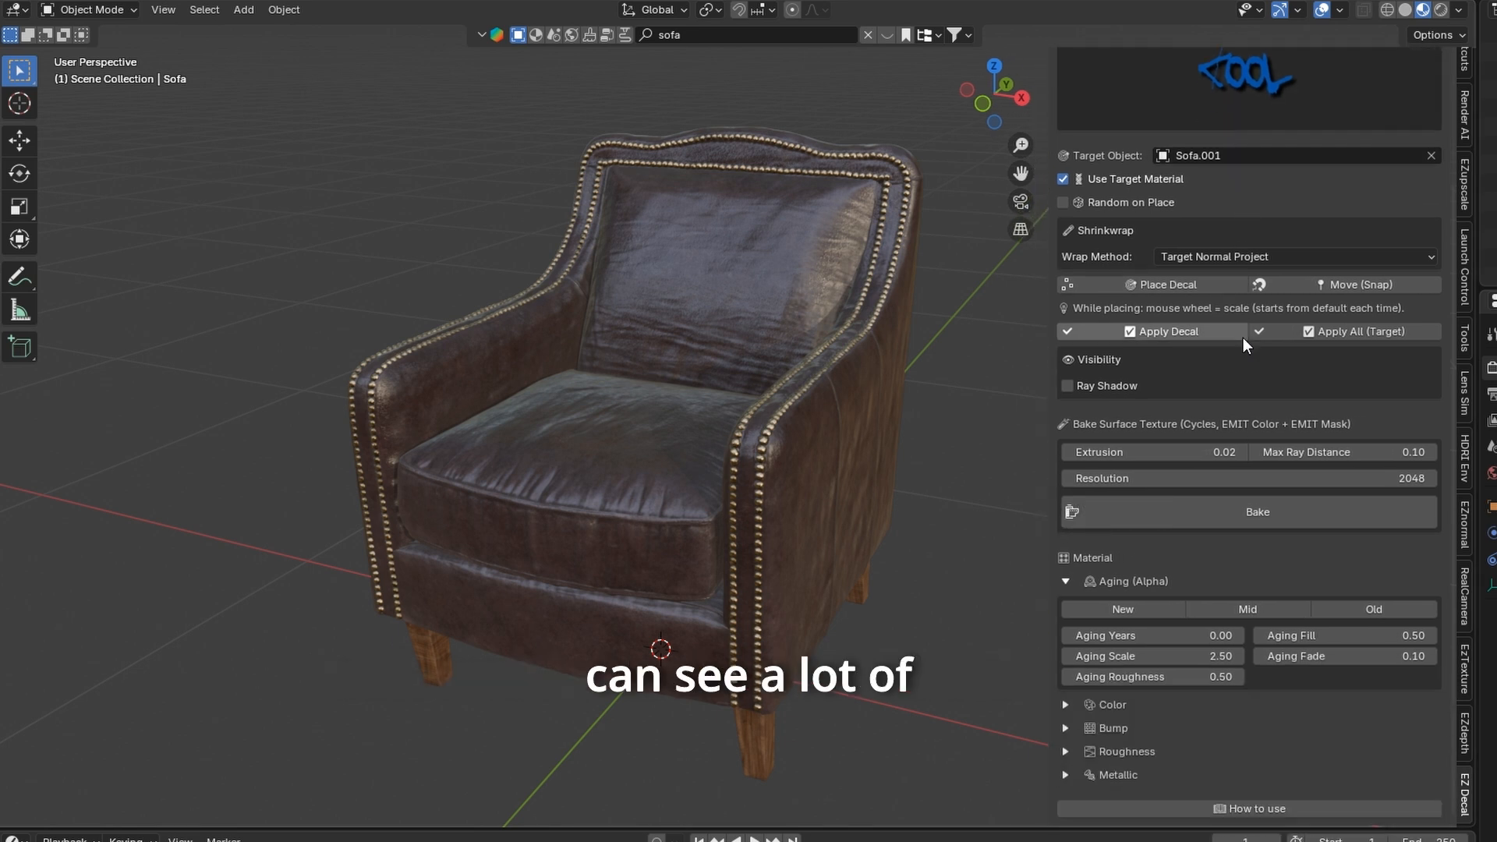
scroll(1244, 339, up, 4)
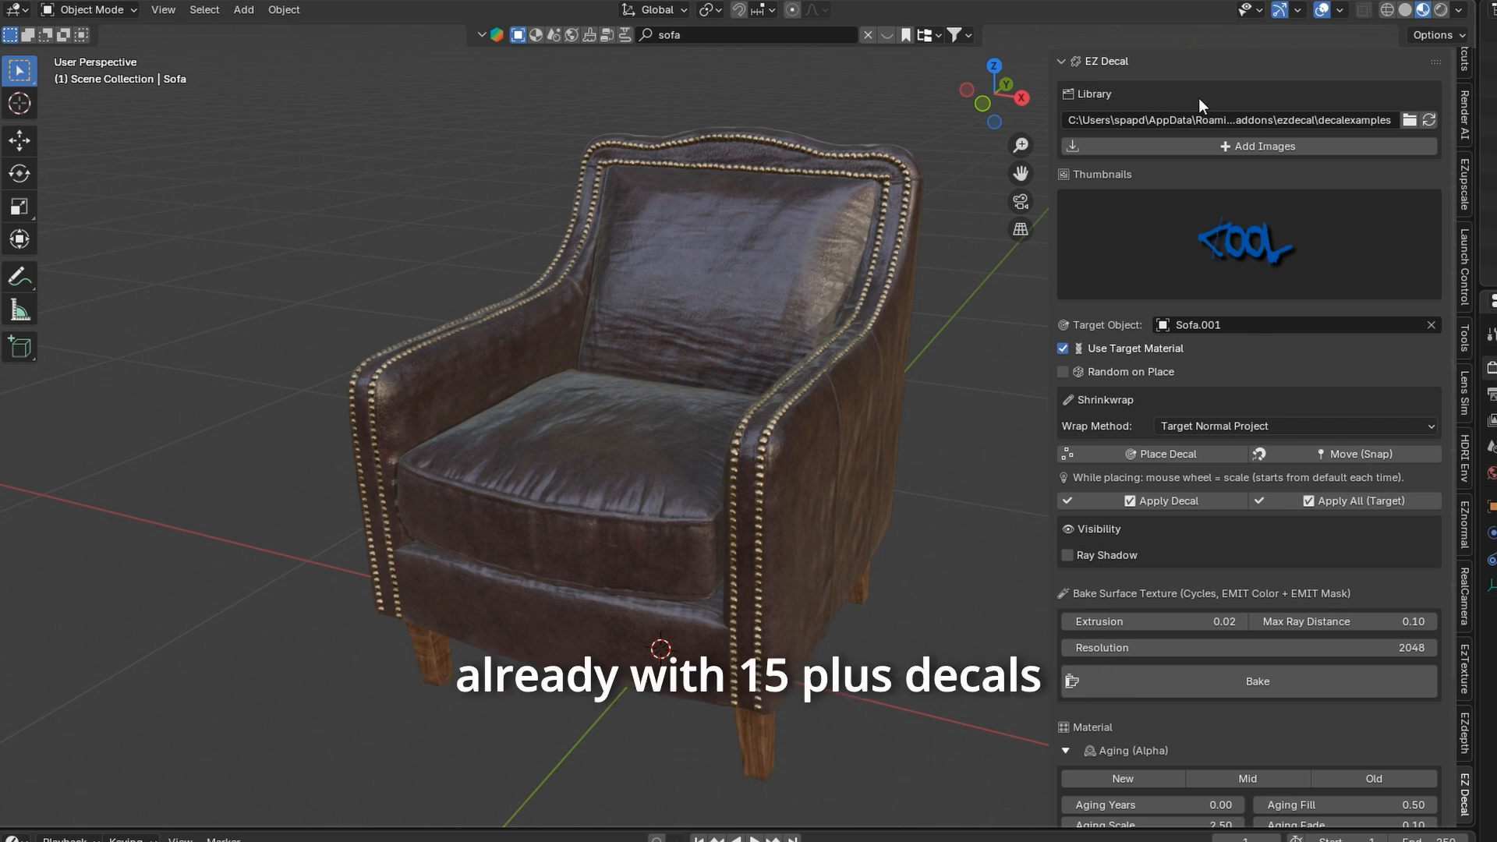
click(1182, 227)
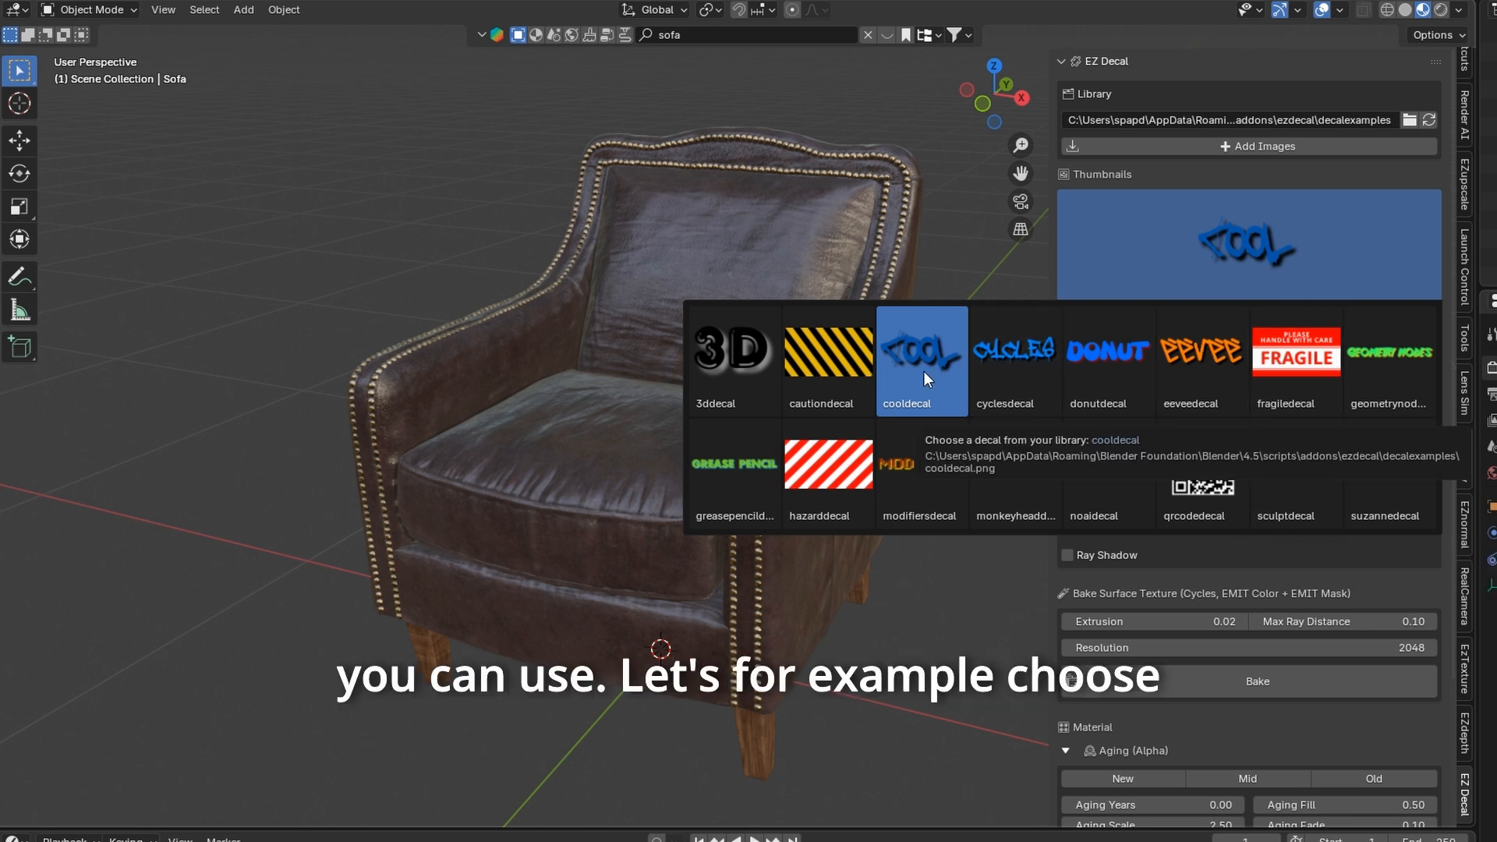
click(999, 371)
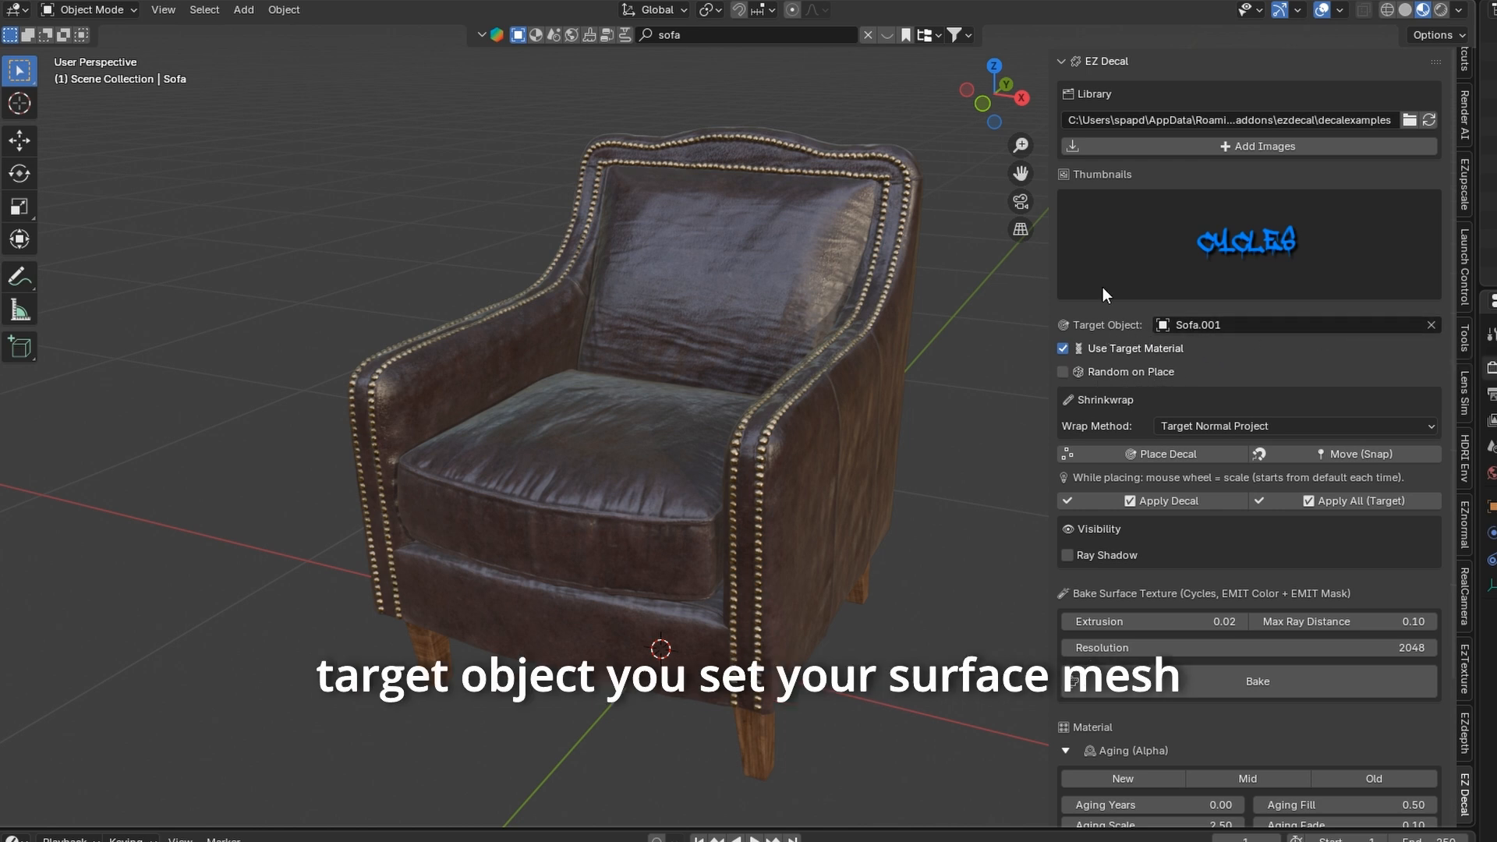
click(1430, 326)
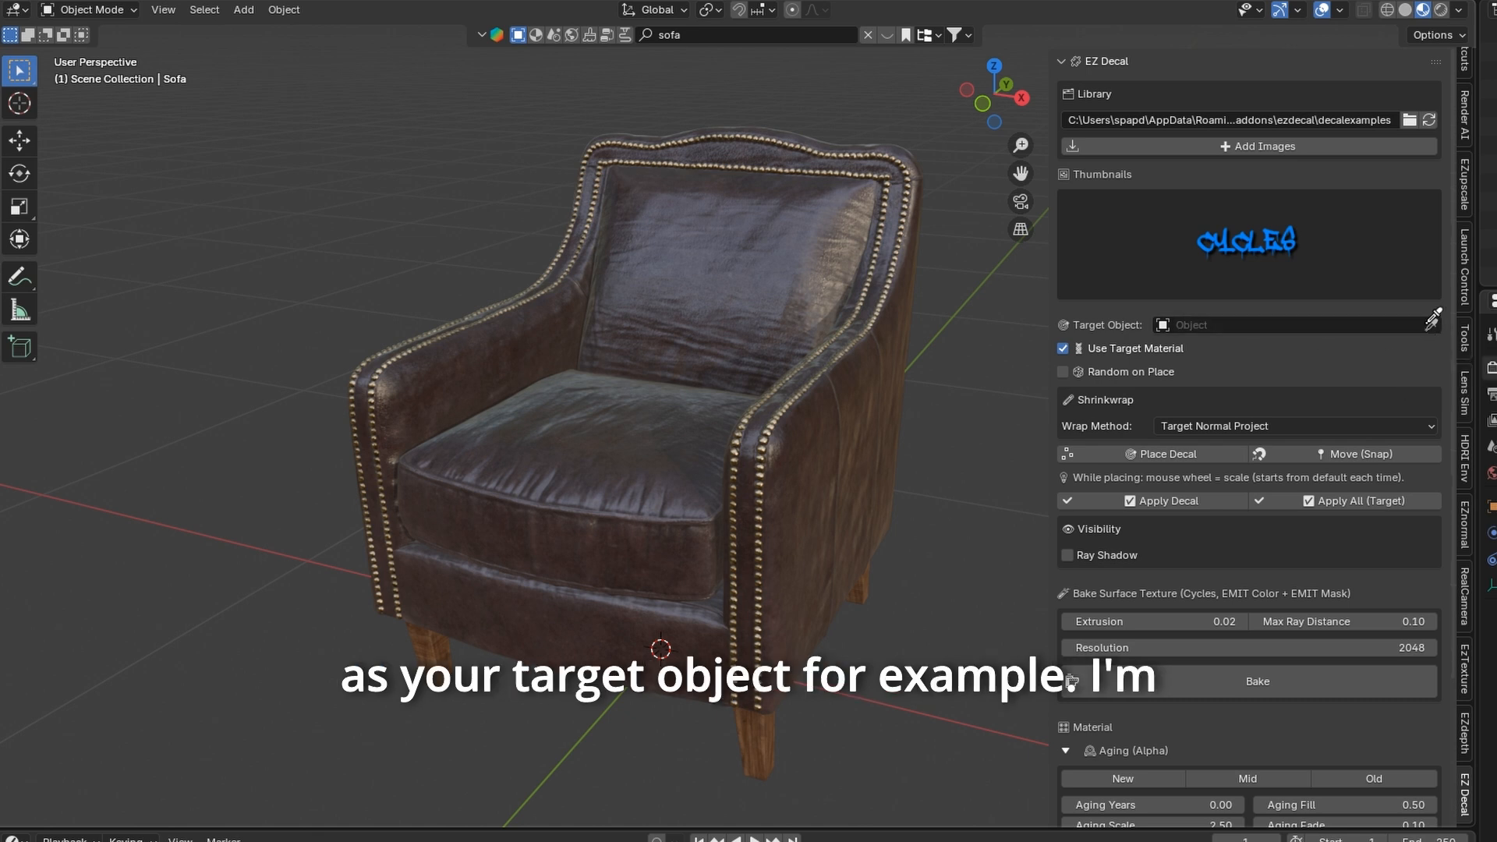
click(741, 230)
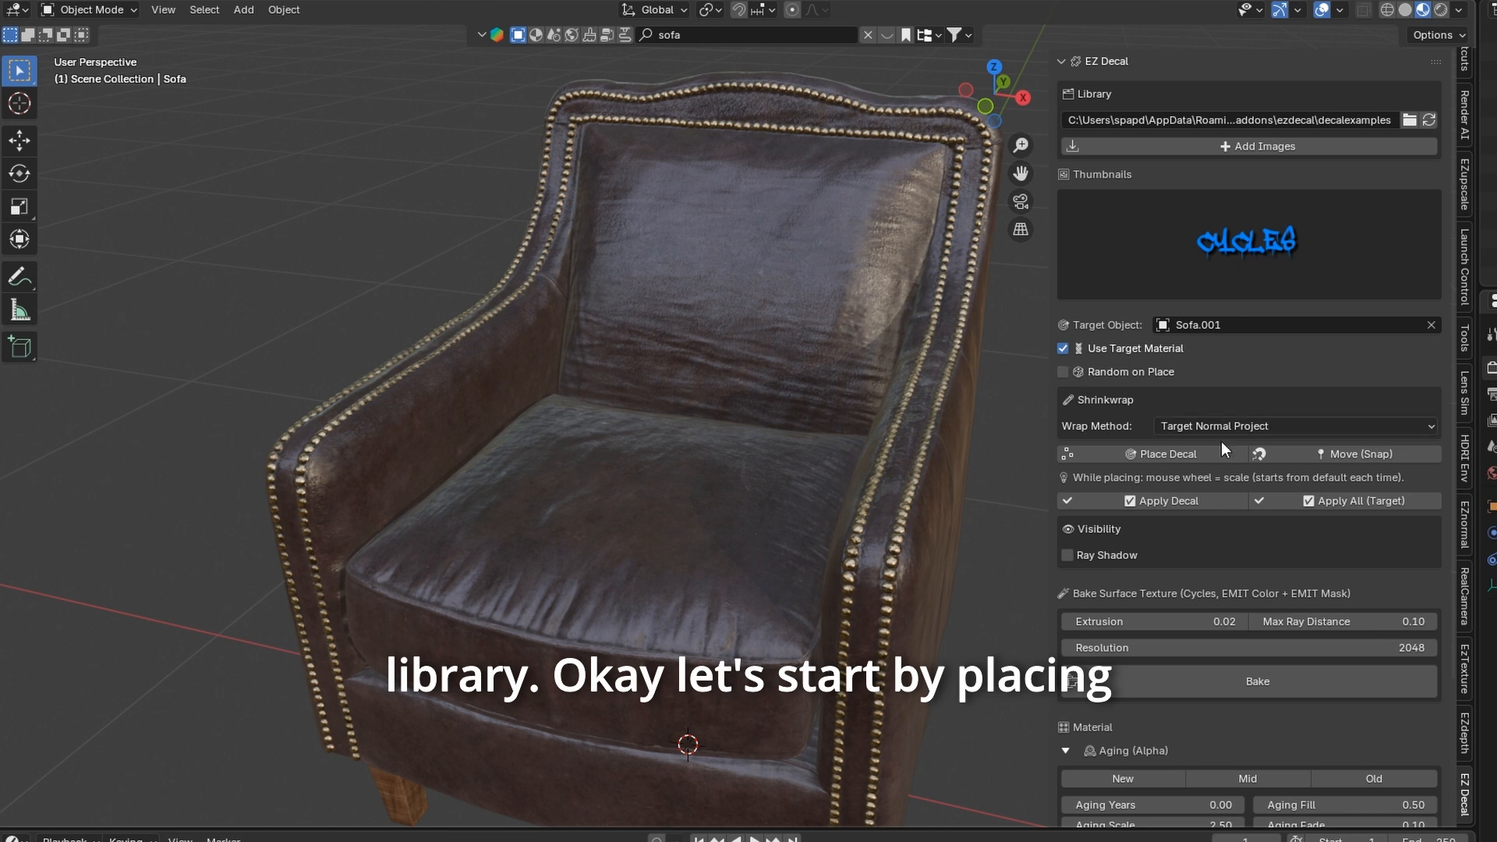
Step: Place the Cycles decal on the armchair's backrest cushion, scaled up to span most of its width
click(1185, 454)
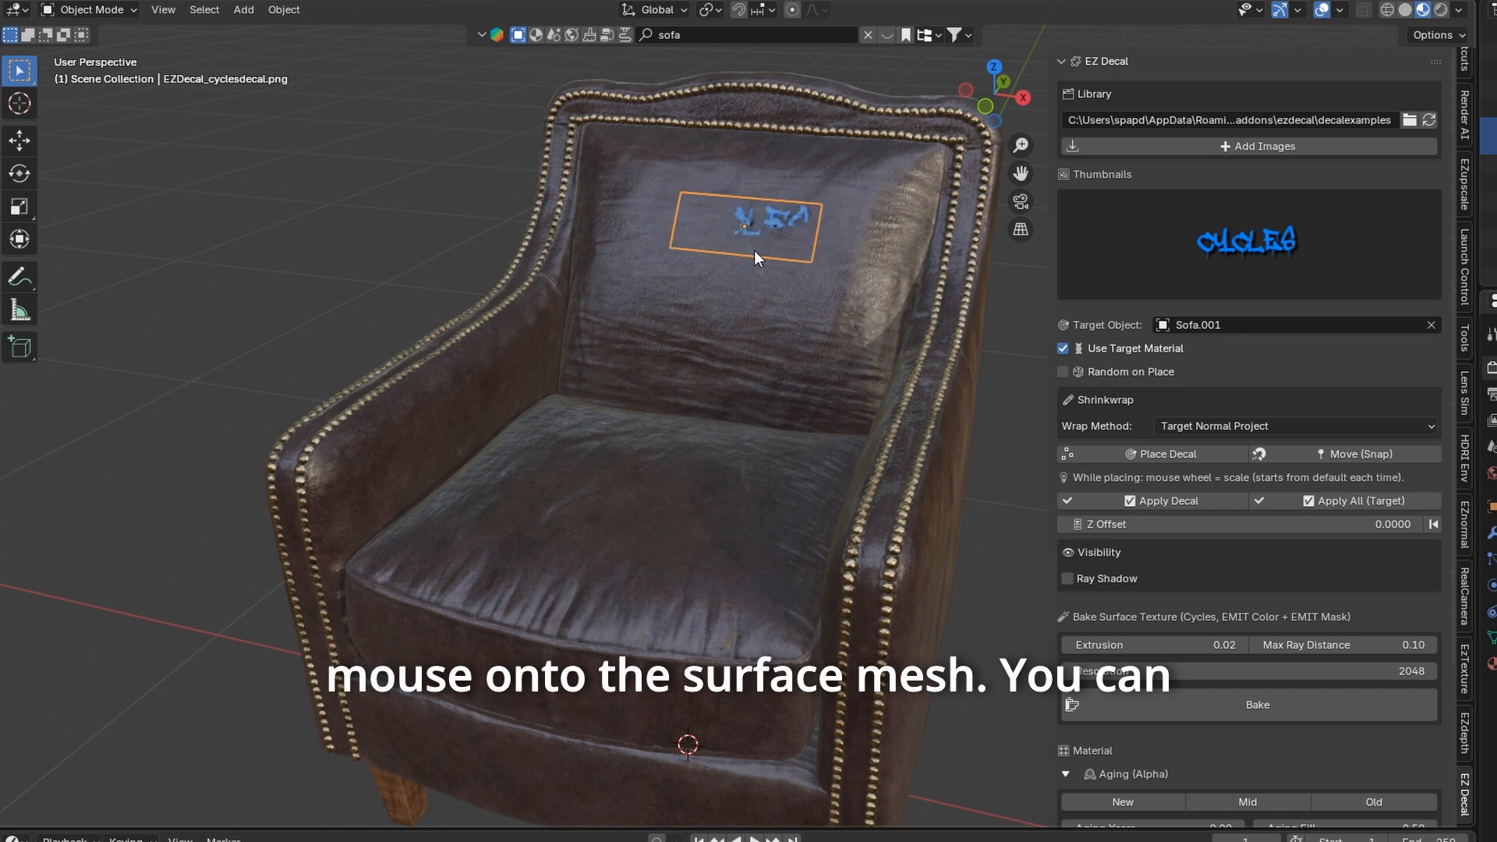
scroll(752, 268, up, 2)
scroll(751, 268, down, 3)
scroll(751, 268, up, 4)
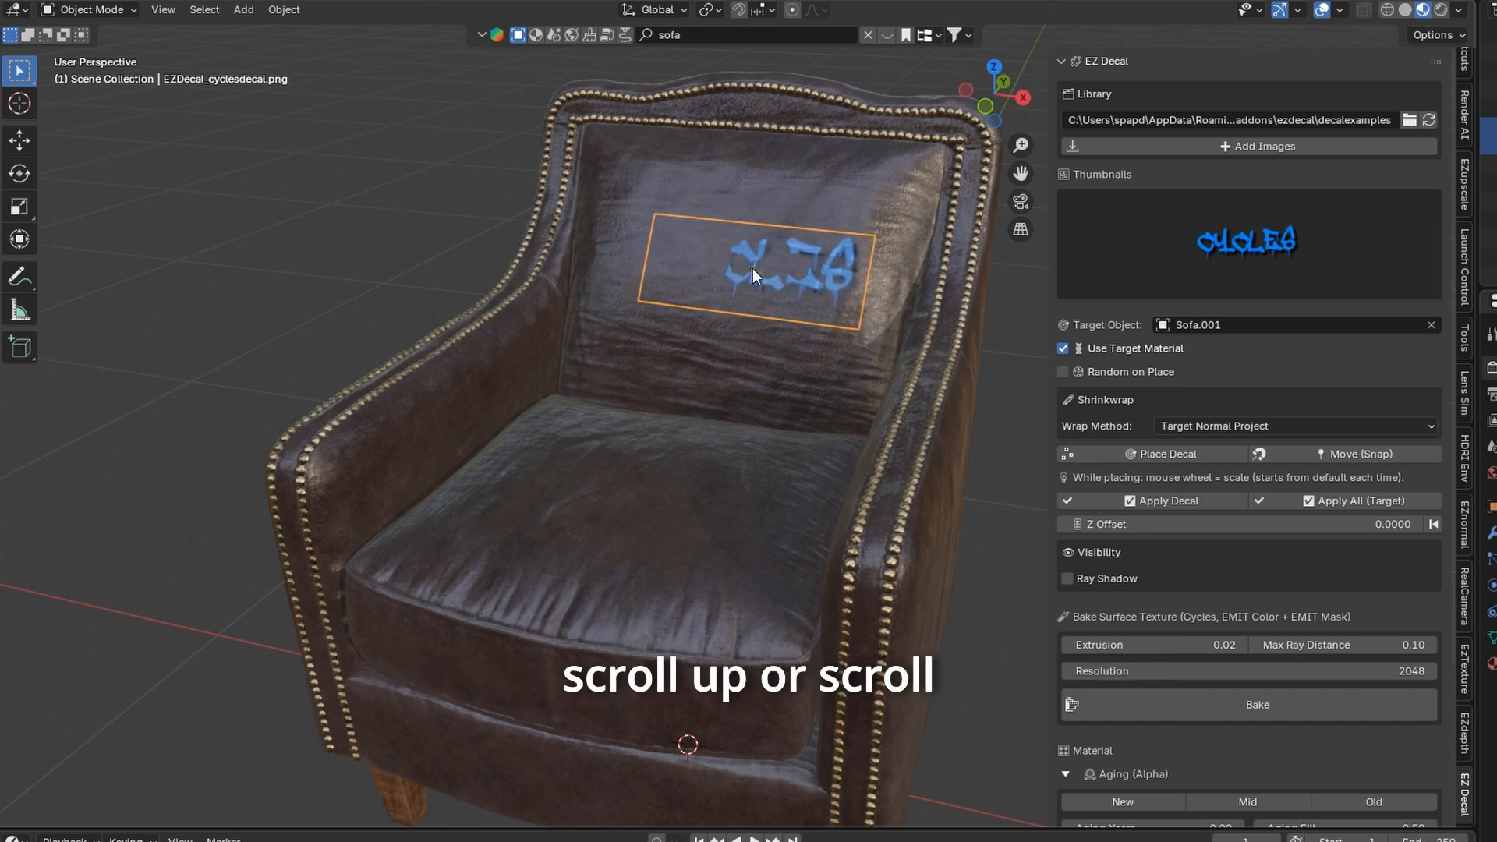
scroll(751, 268, up, 1)
scroll(751, 268, down, 3)
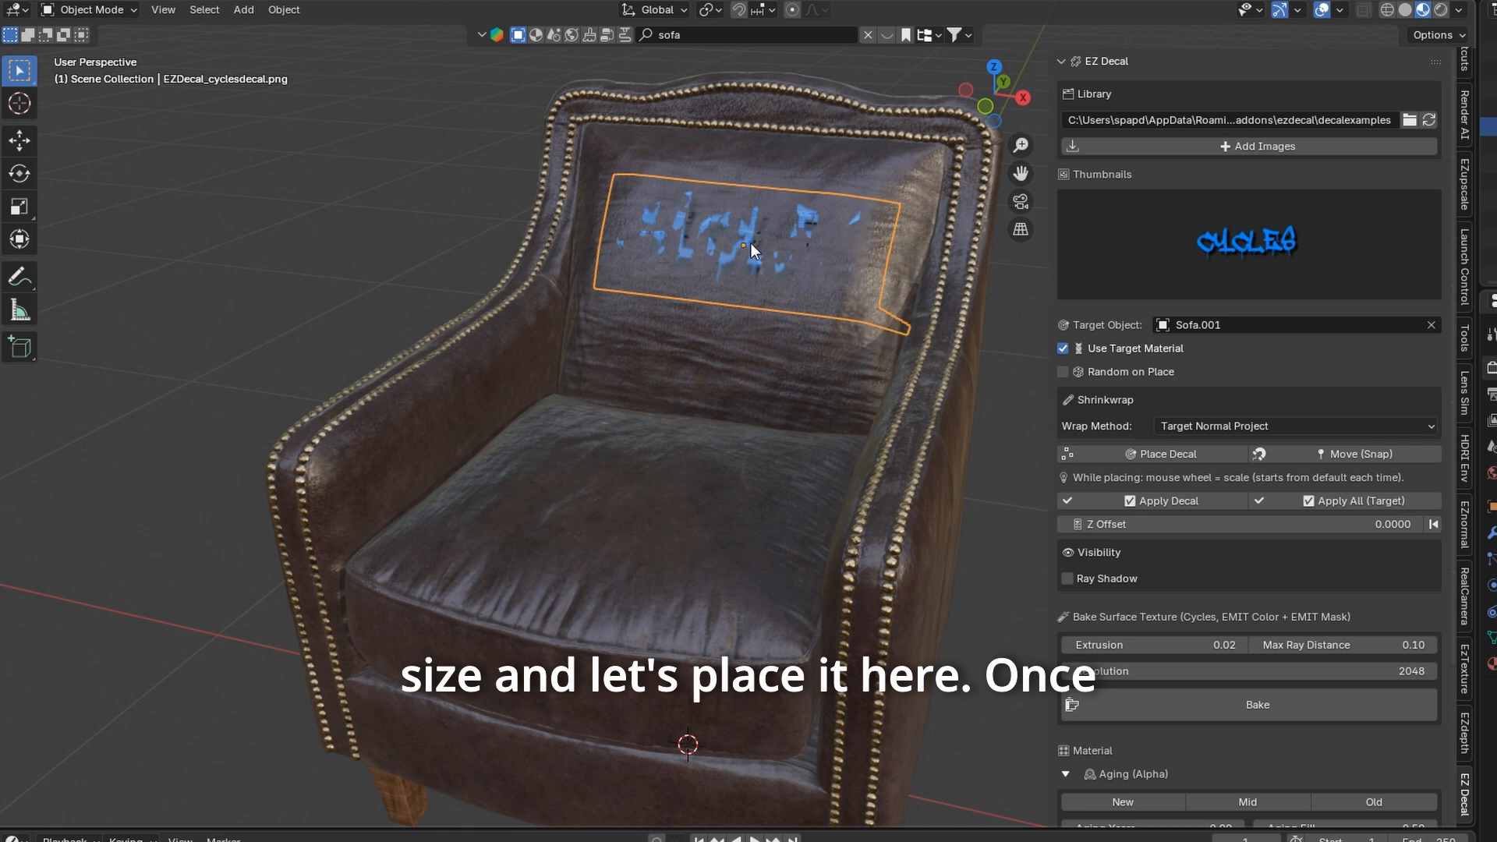
click(750, 242)
Step: Apply the decal to the backrest surface and set its Z Offset to 0.0008
middle_drag(750, 241, 762, 382)
scroll(798, 255, up, 3)
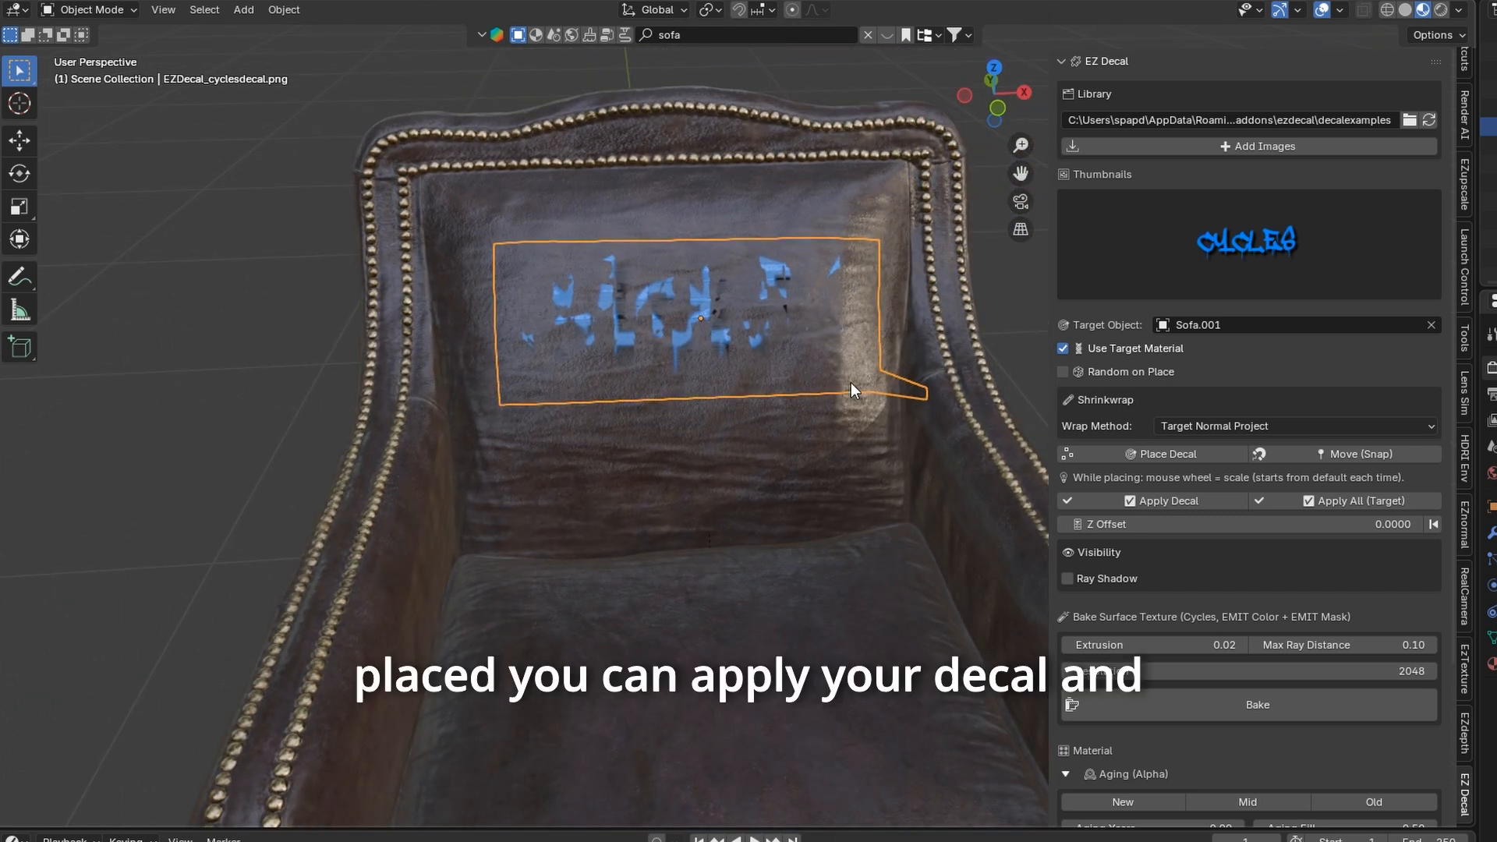
click(1163, 502)
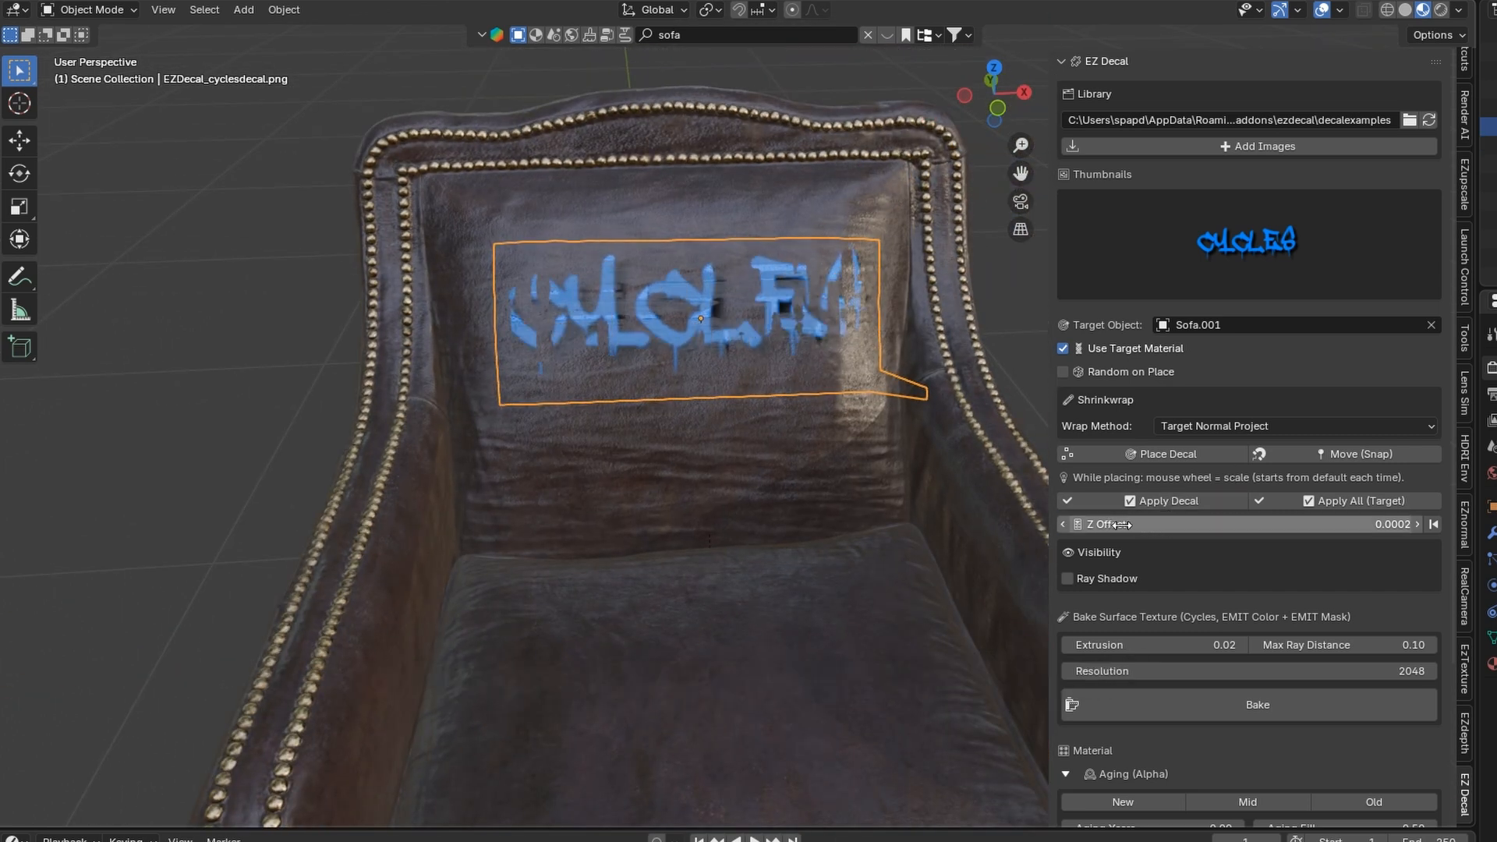
drag(1121, 525, 1137, 525)
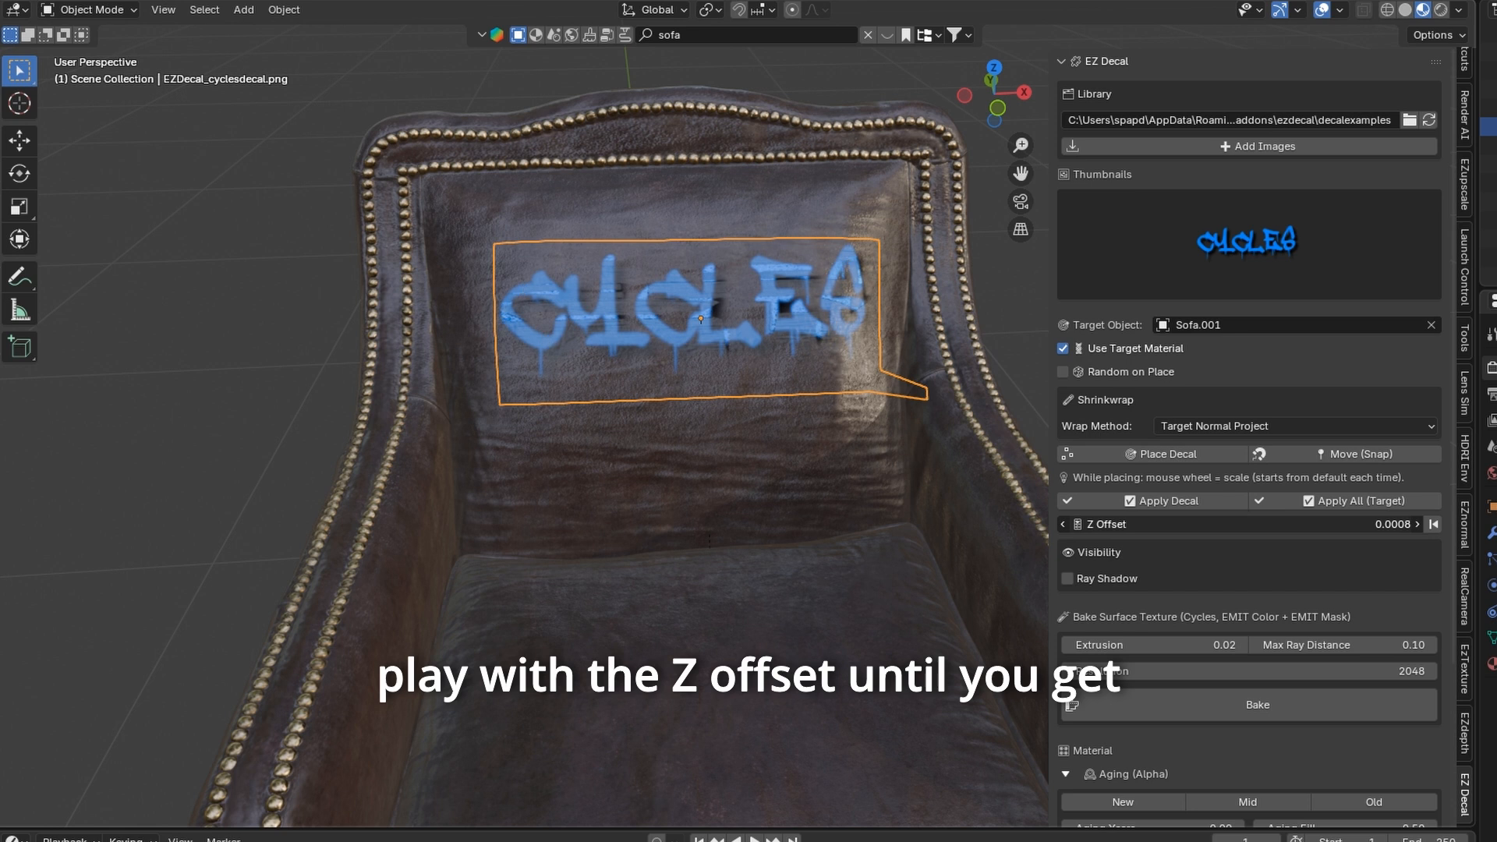
middle_drag(857, 367, 802, 371)
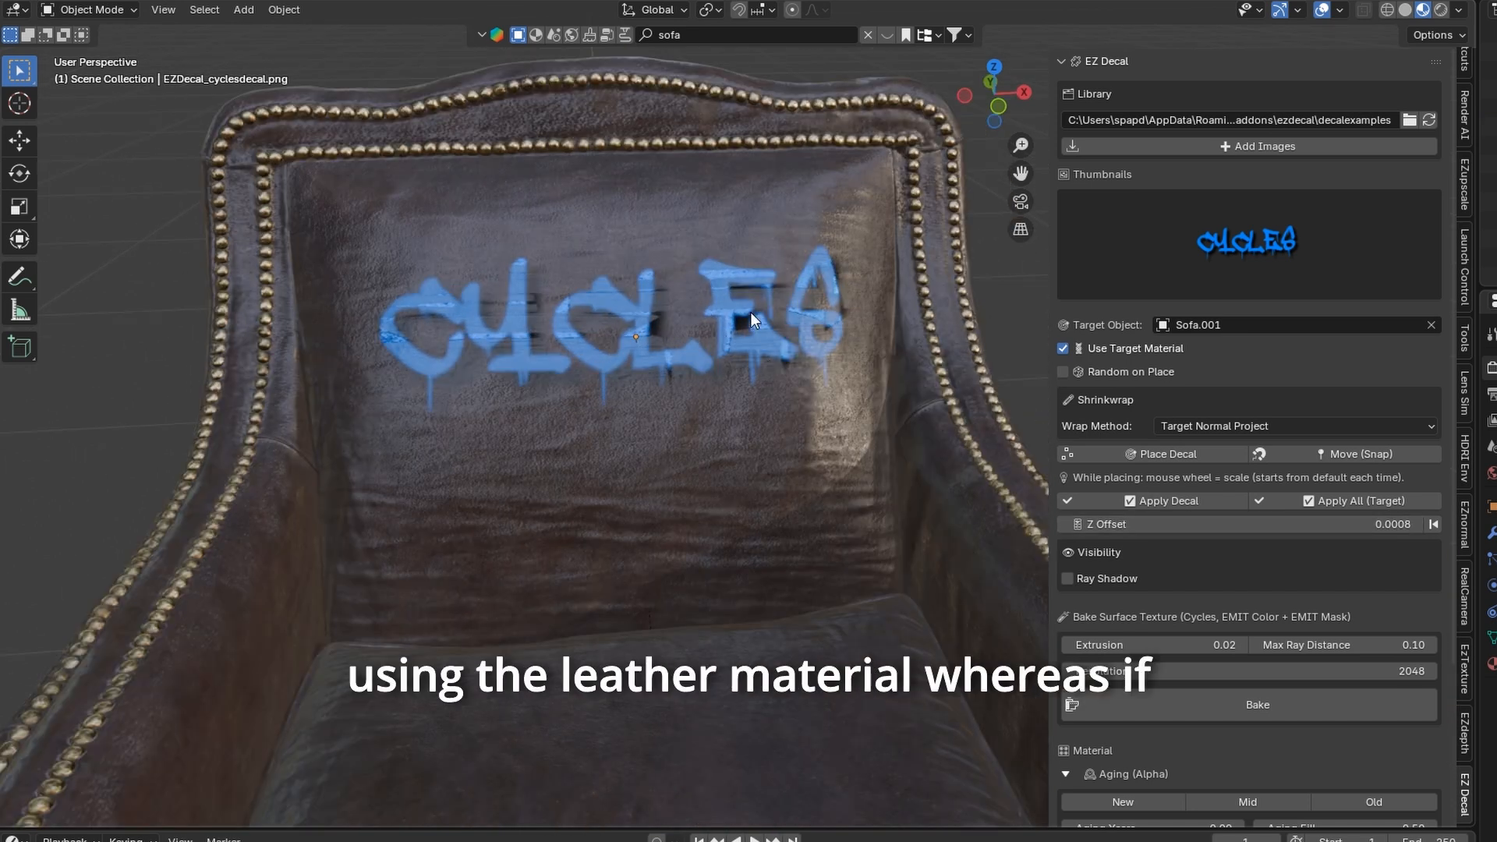
Step: Delete the decal on the backrest and turn off Use Target Material
key(Delete)
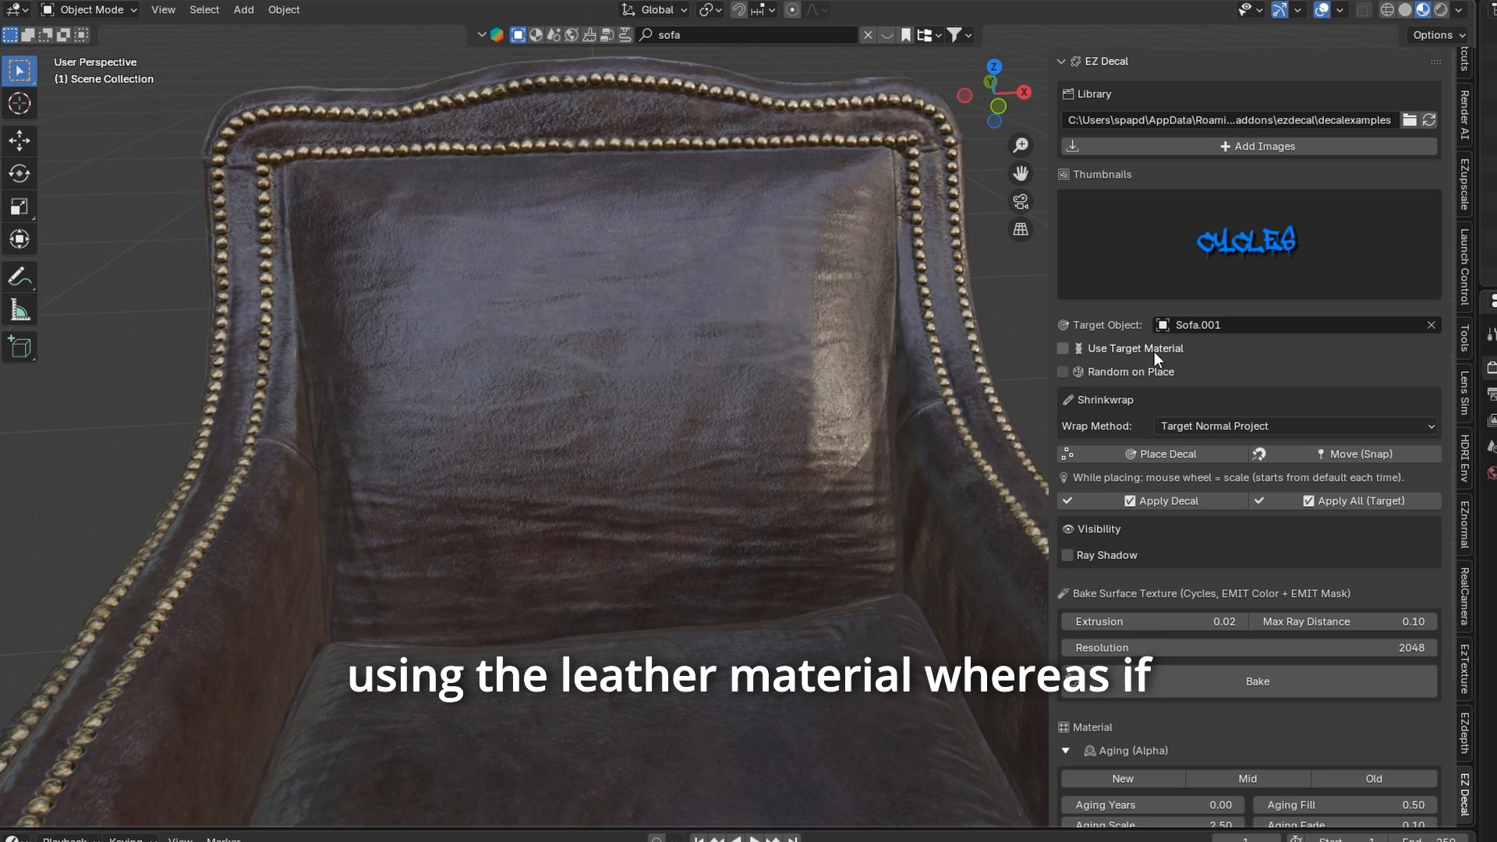
click(1138, 352)
Step: Place an enlarged Cycles decal across the backrest cushion and apply it with a Z Offset of 0.0010
click(1166, 452)
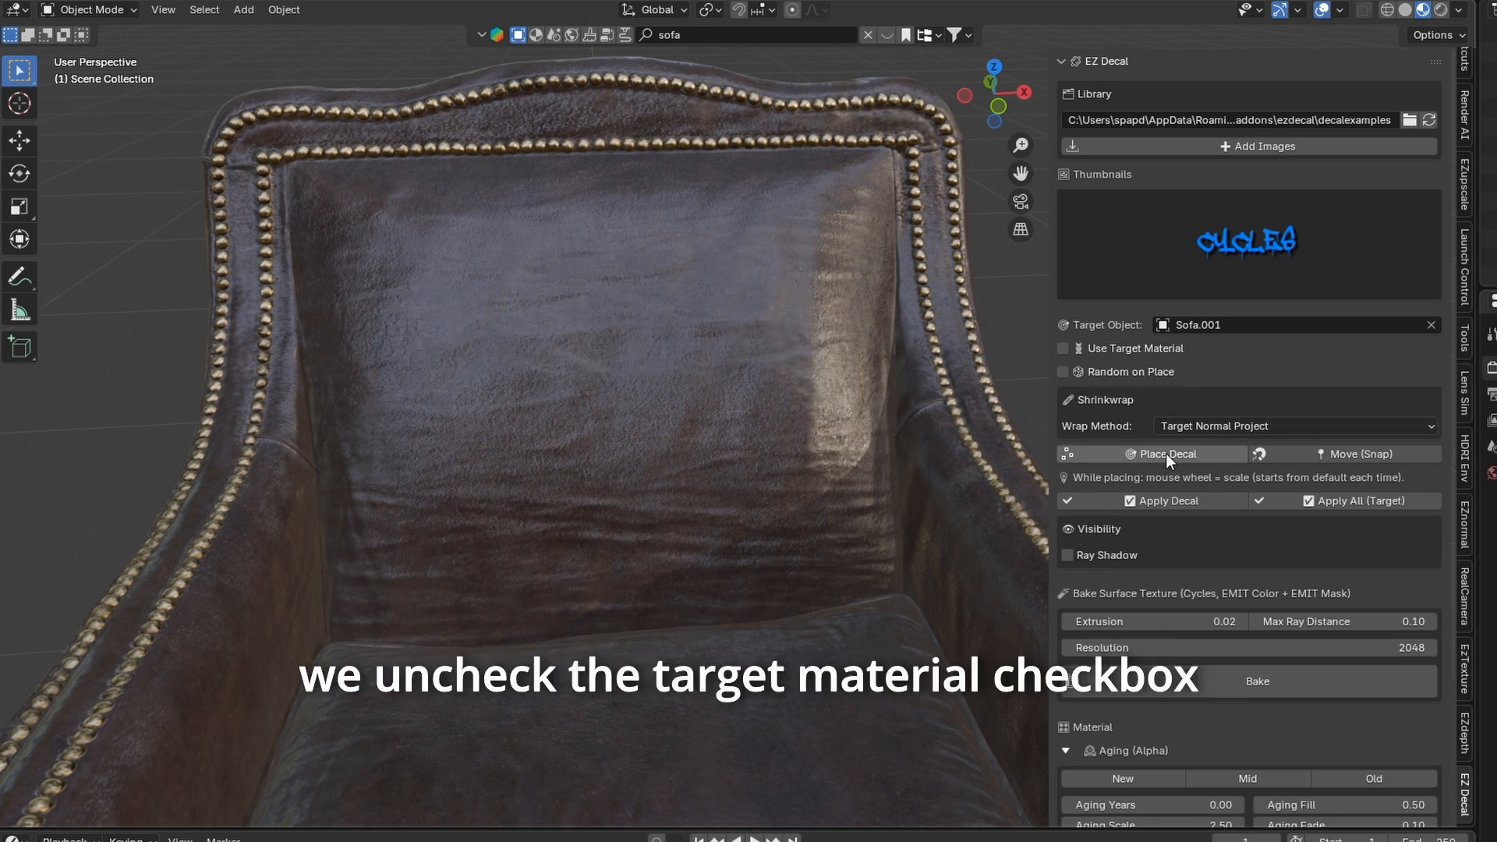
click(609, 330)
scroll(624, 295, up, 4)
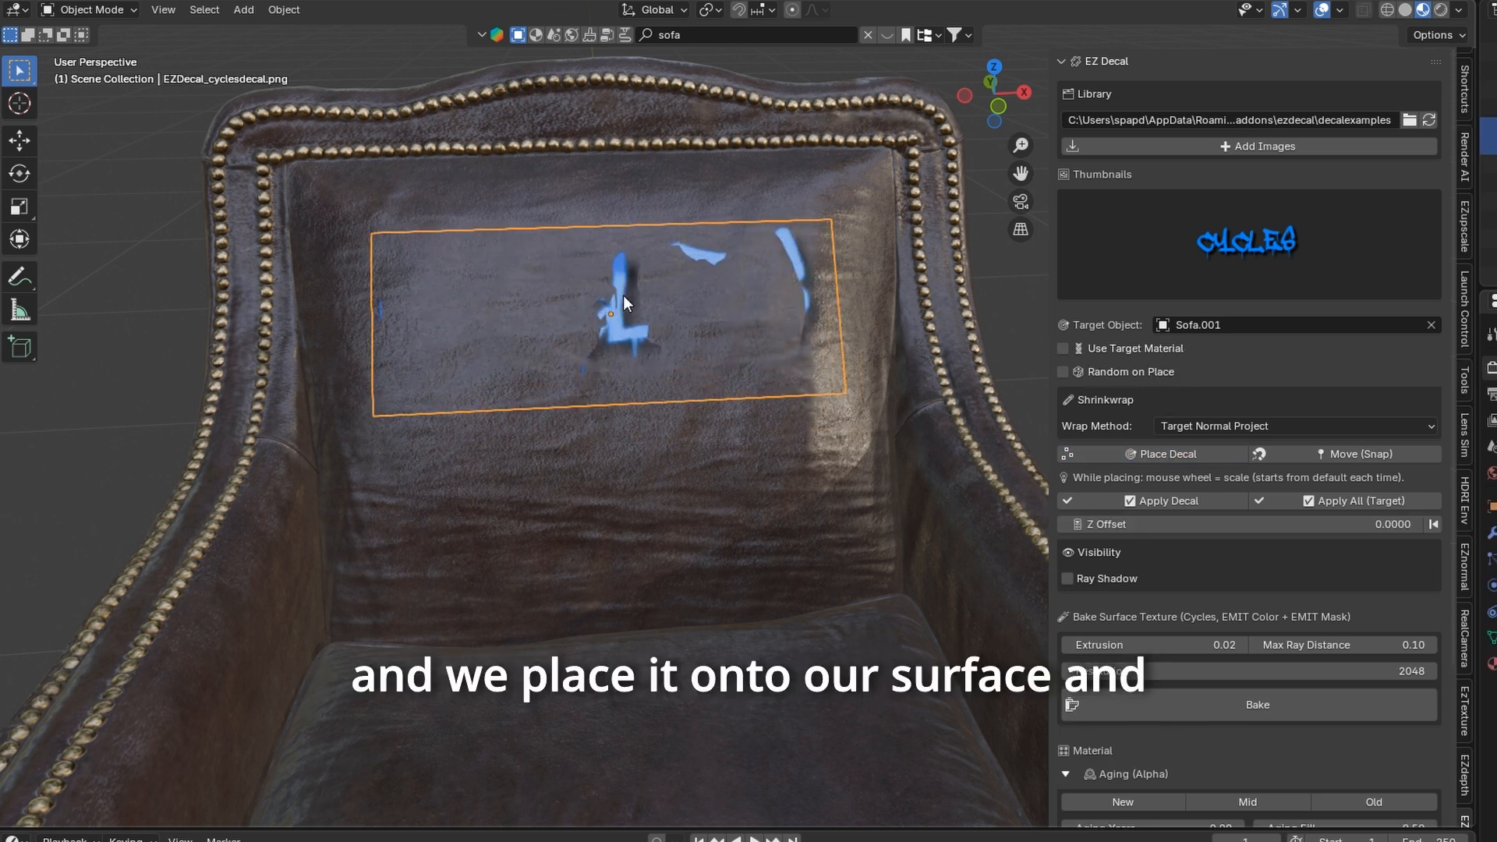
click(1150, 499)
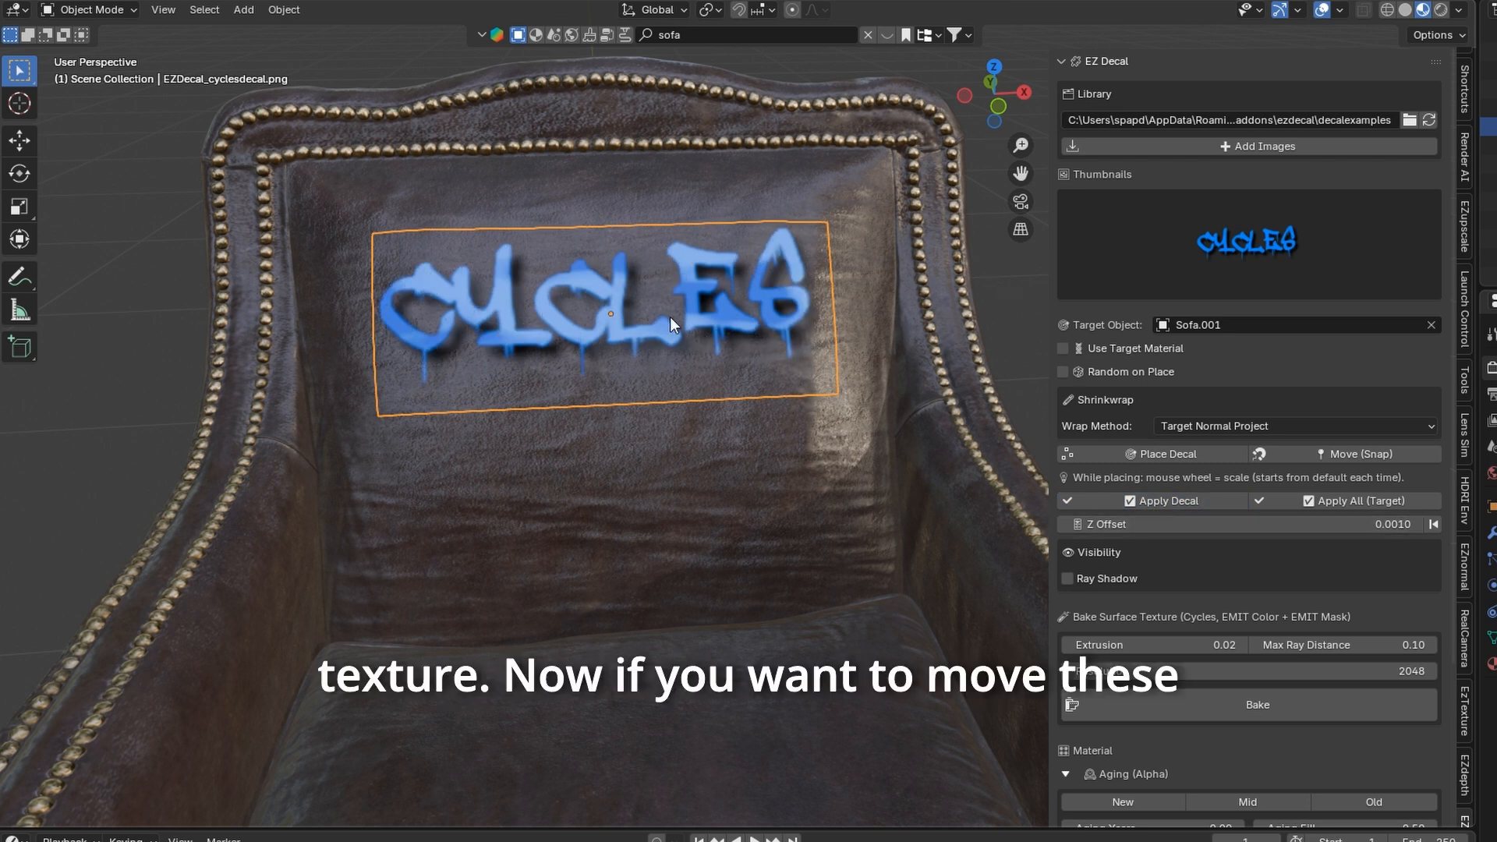
Step: Move the decal slightly across the backrest with surface snapping, and reapply it with a Z Offset of 0.0018
scroll(838, 268, down, 2)
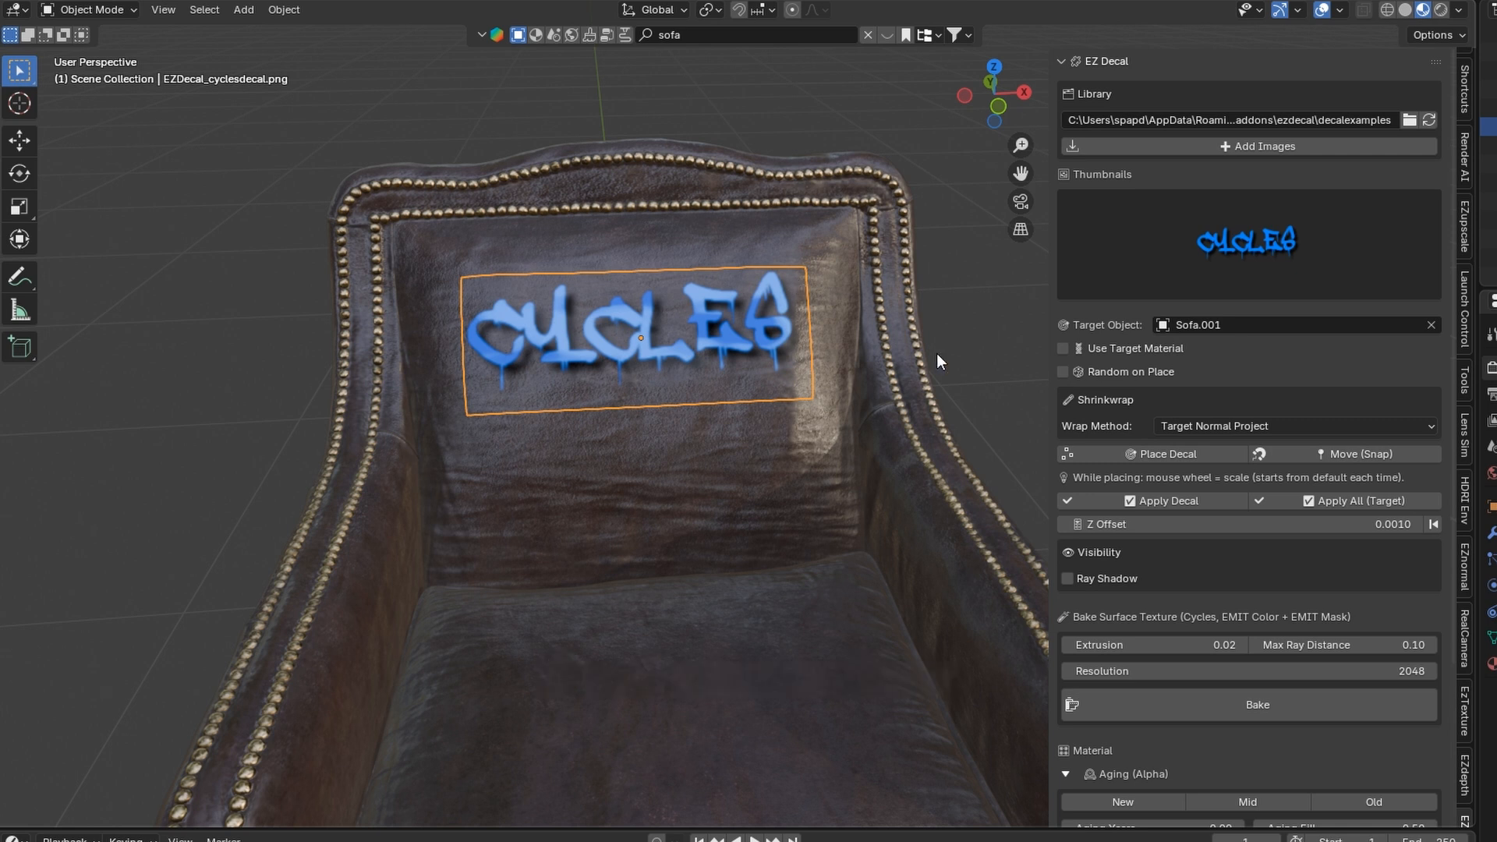
click(1368, 456)
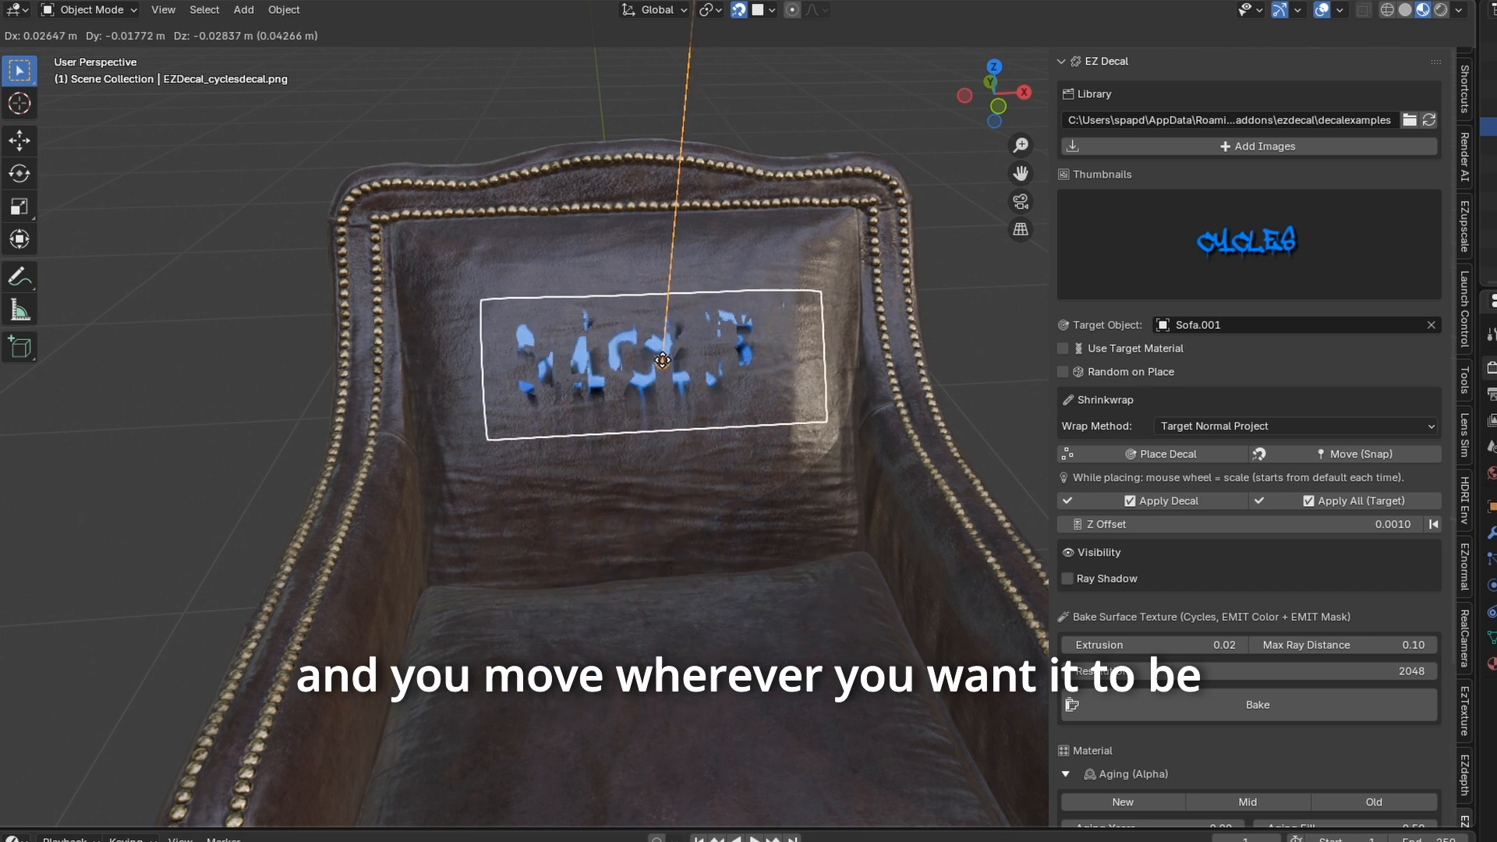
click(647, 334)
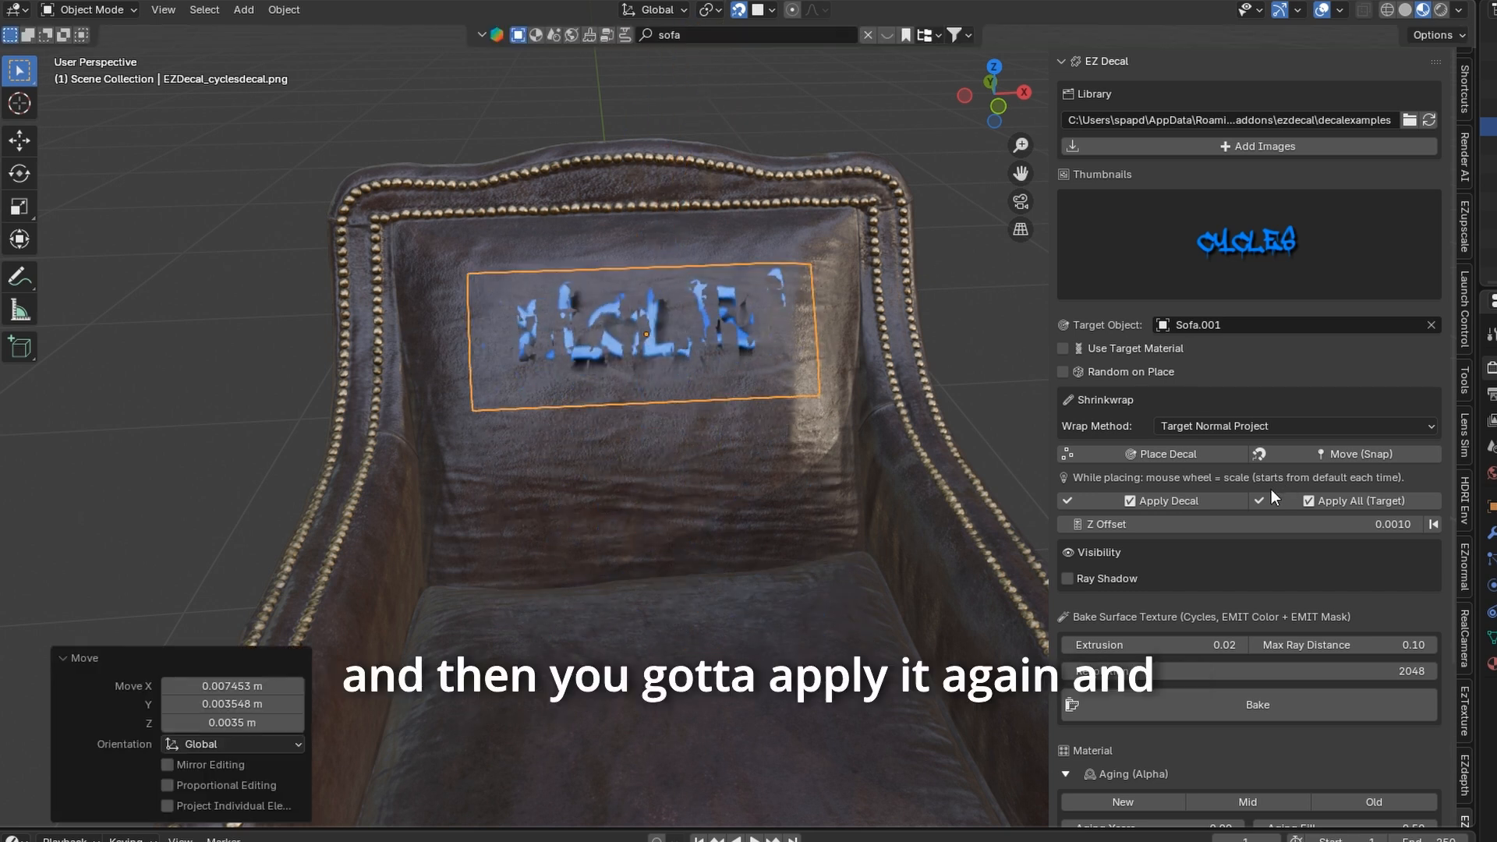
click(1193, 502)
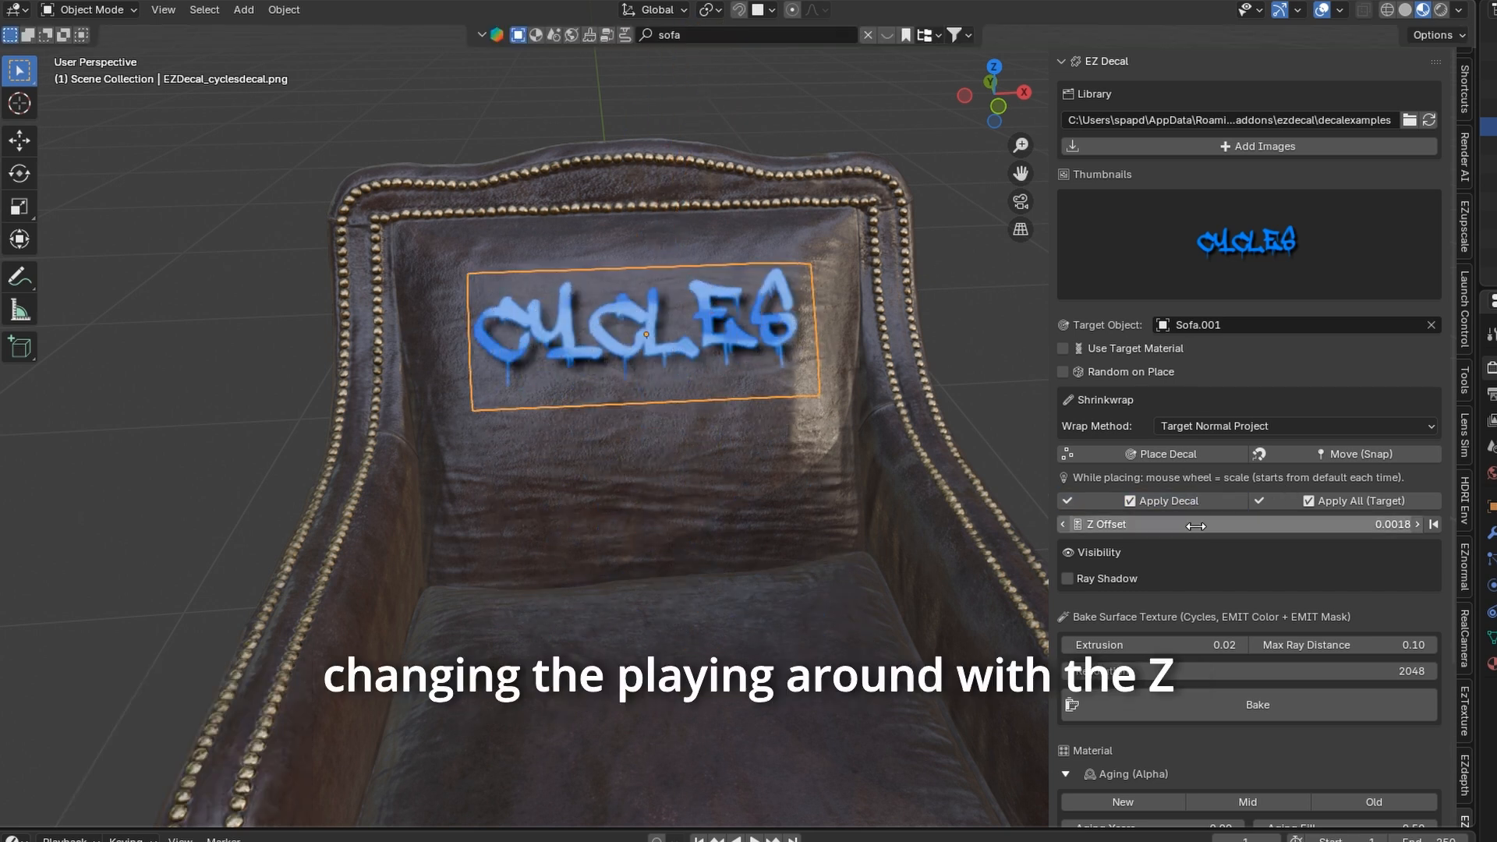
drag(1110, 525, 1120, 526)
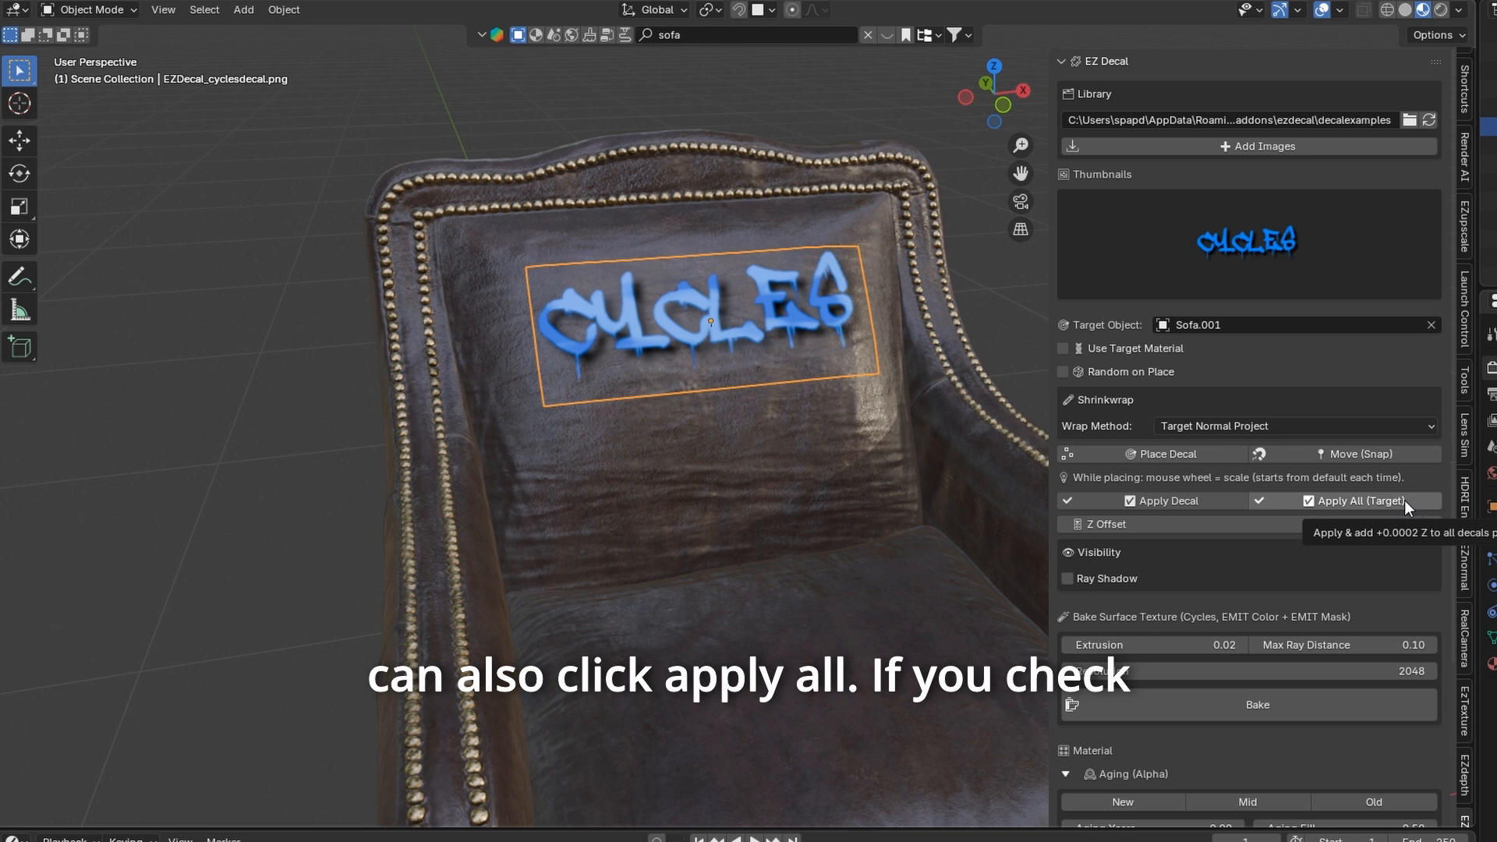
Step: Turn on Ray Shadow for the decal to compare its shading up close, and turn it off again
scroll(1312, 409, down, 2)
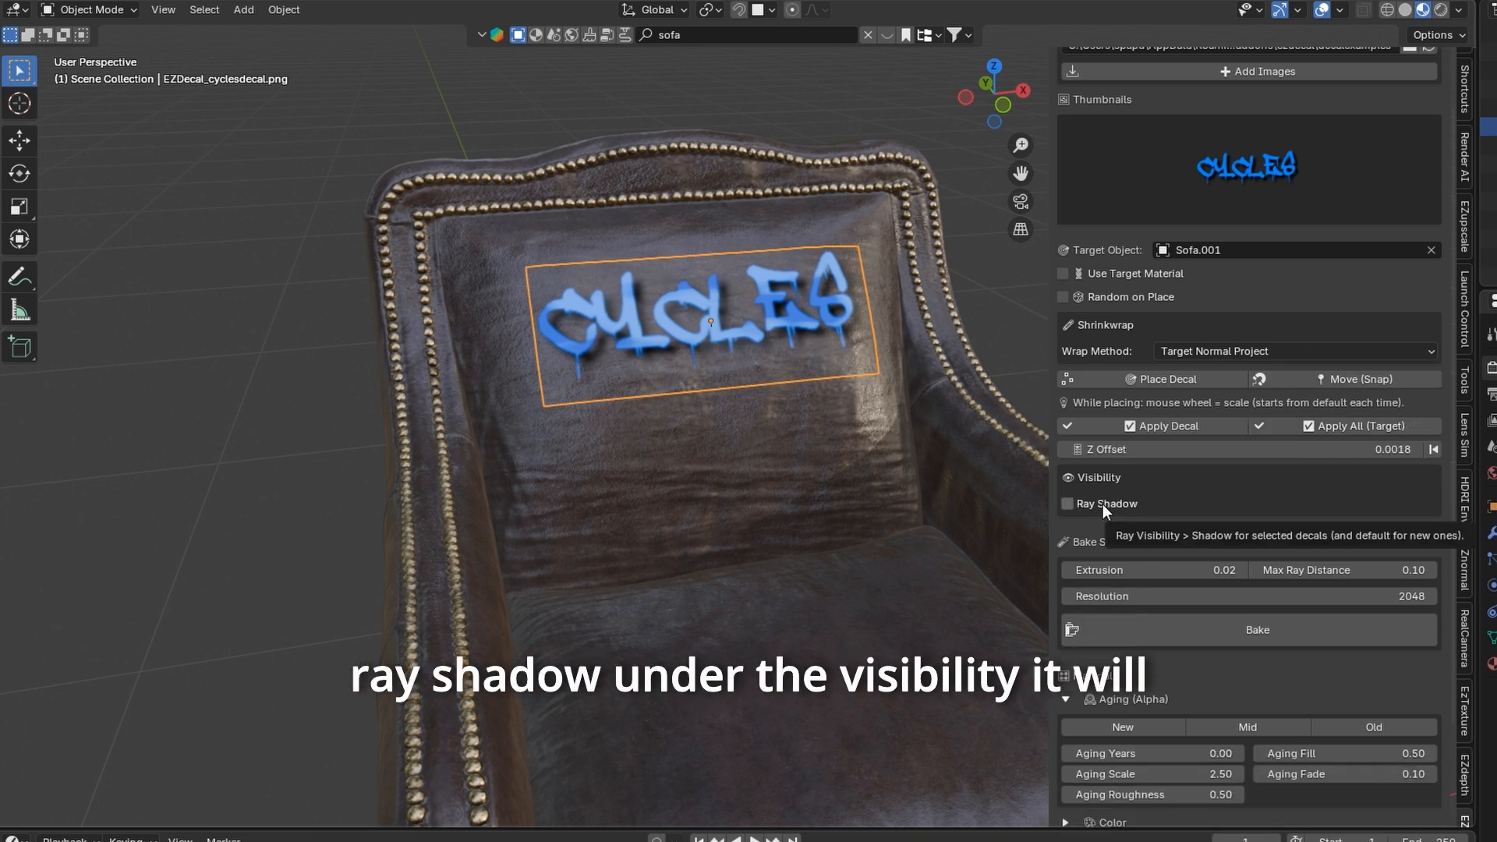
scroll(858, 372, up, 5)
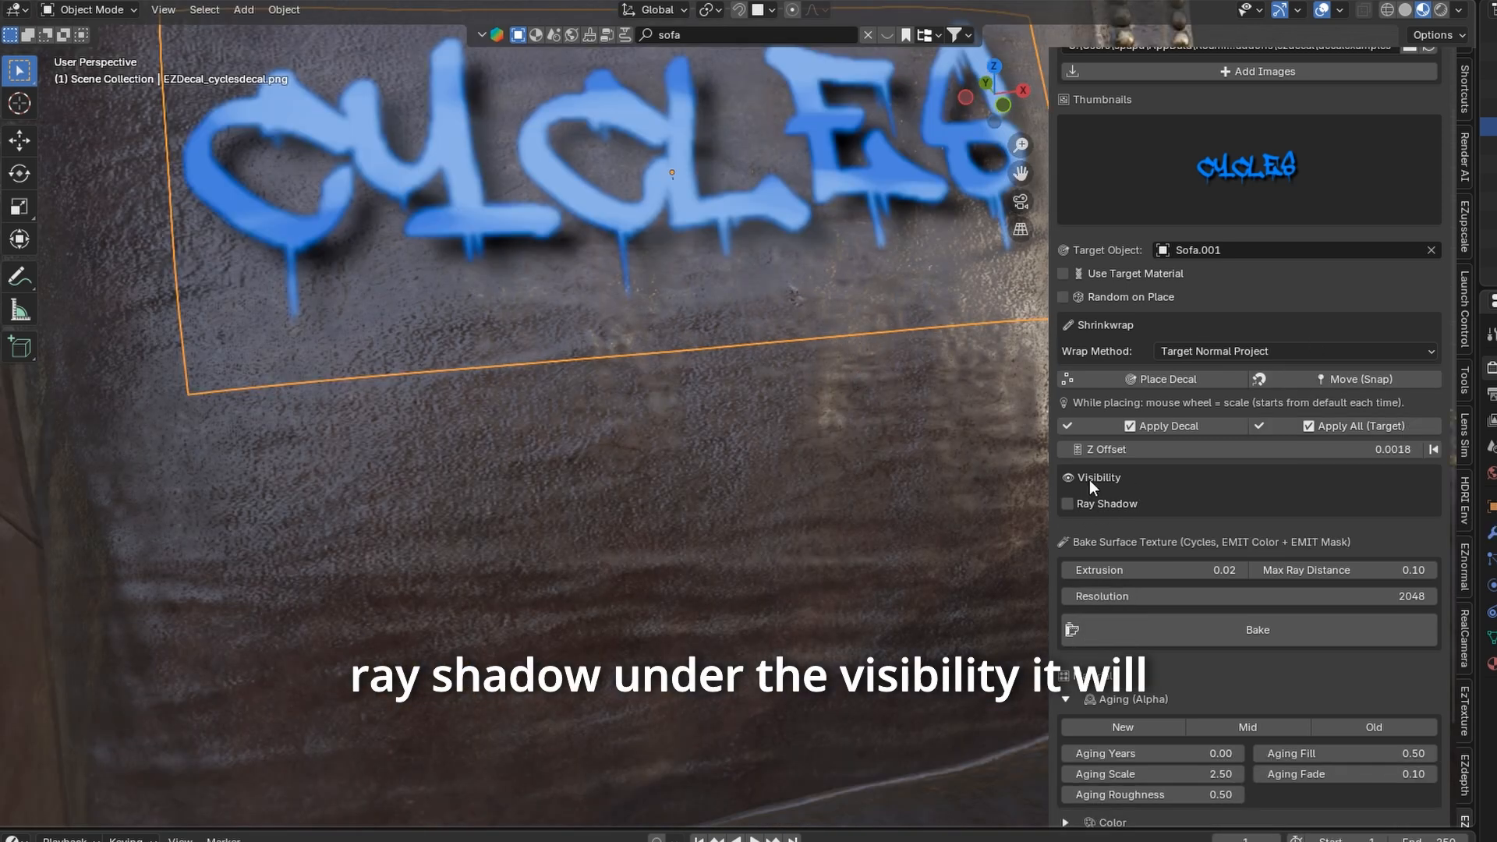
click(1101, 502)
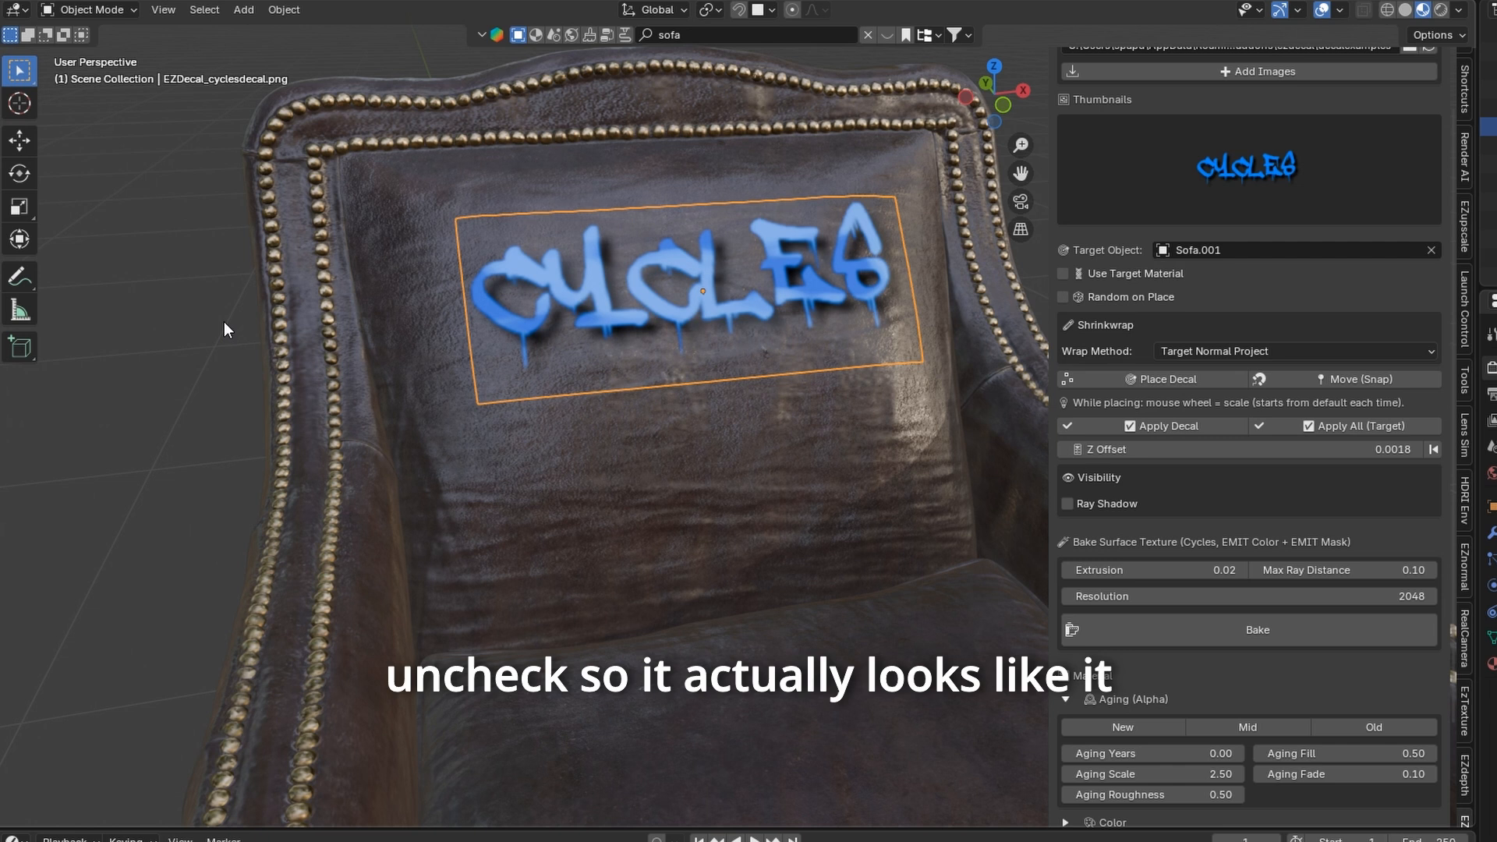
click(236, 326)
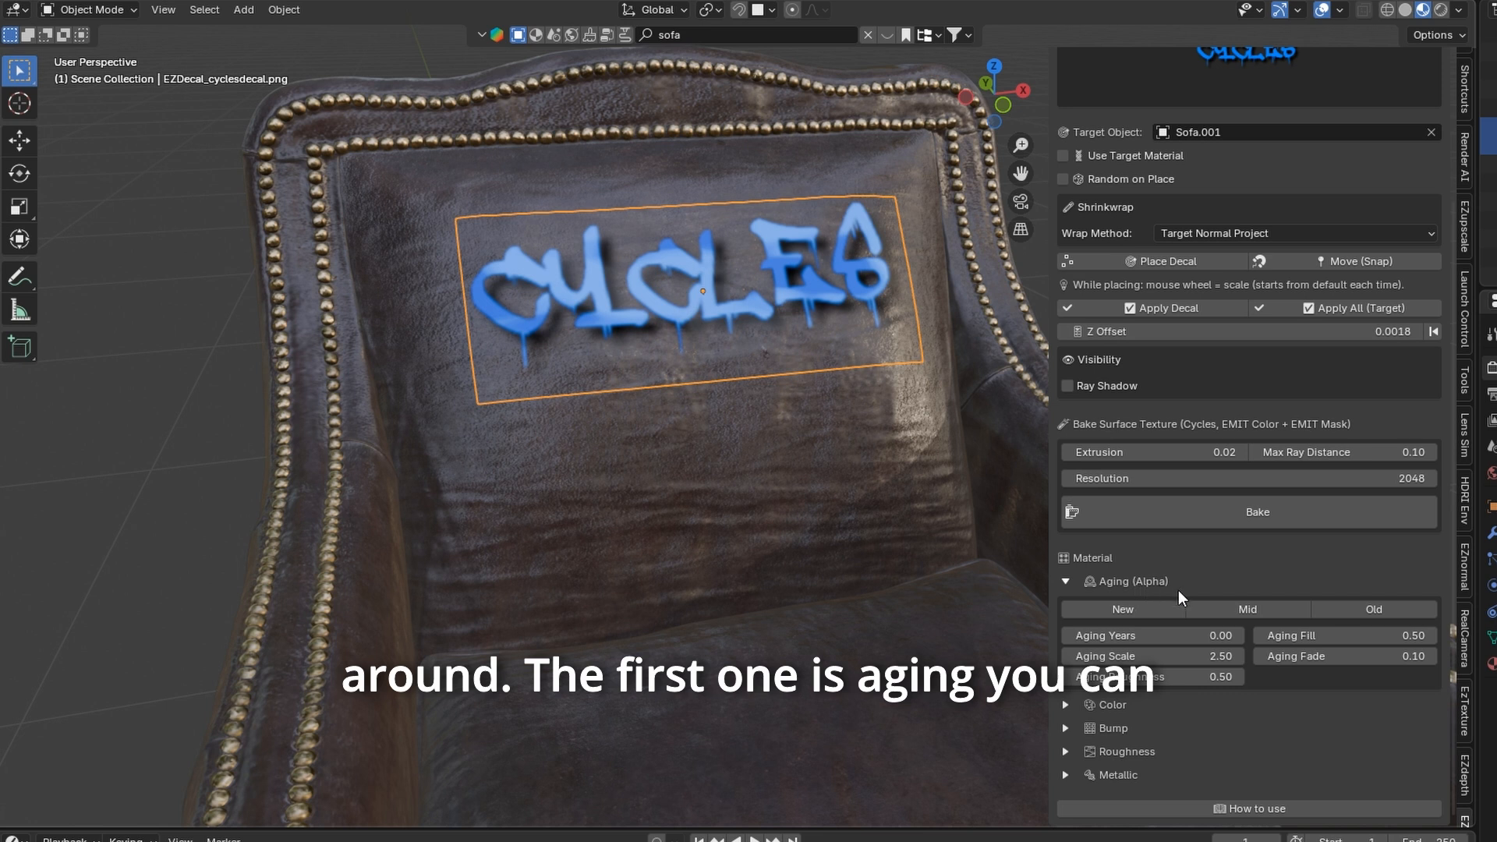
Step: Age the decal with the Mid preset, then set Aging Scale 2.41, Aging Roughness 1.00, Aging Fill 0.50 and Aging Fade 0.16
click(1250, 609)
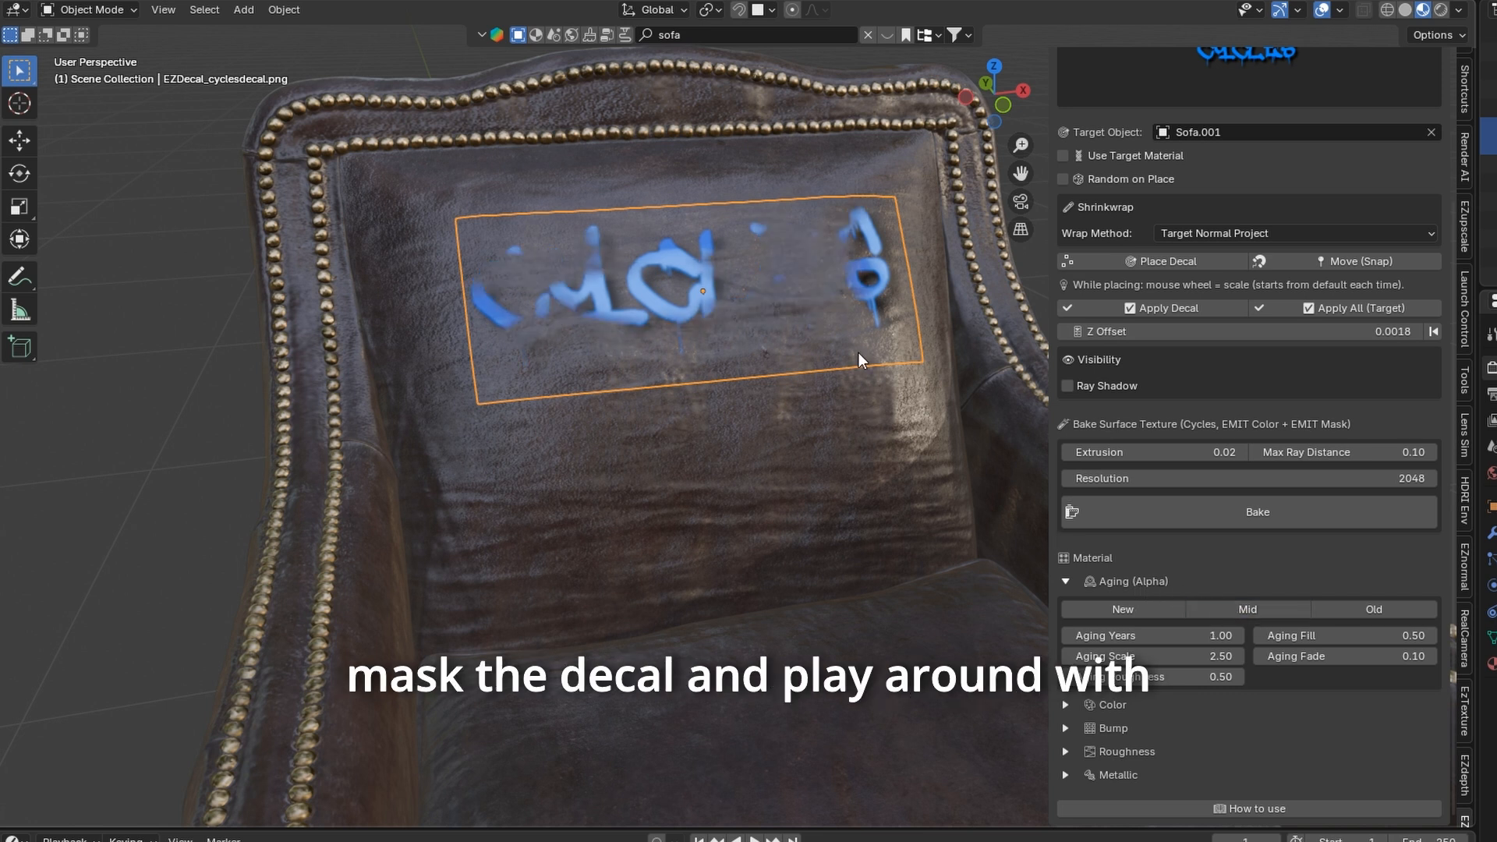
mouse_move(1153, 636)
mouse_down()
mouse_move(1079, 636)
mouse_move(1154, 636)
mouse_up()
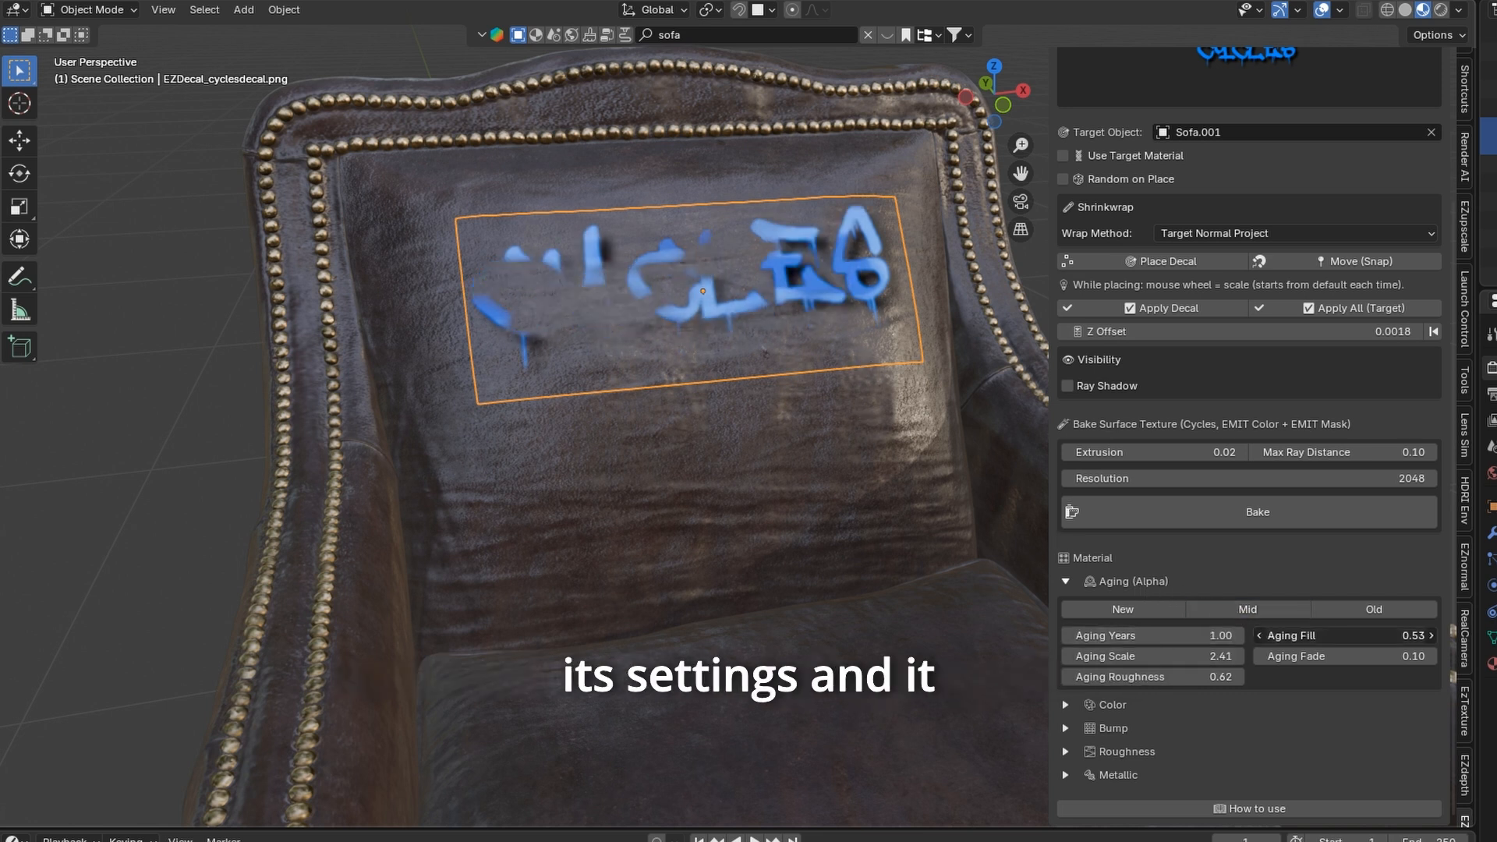
drag(1356, 636, 1317, 637)
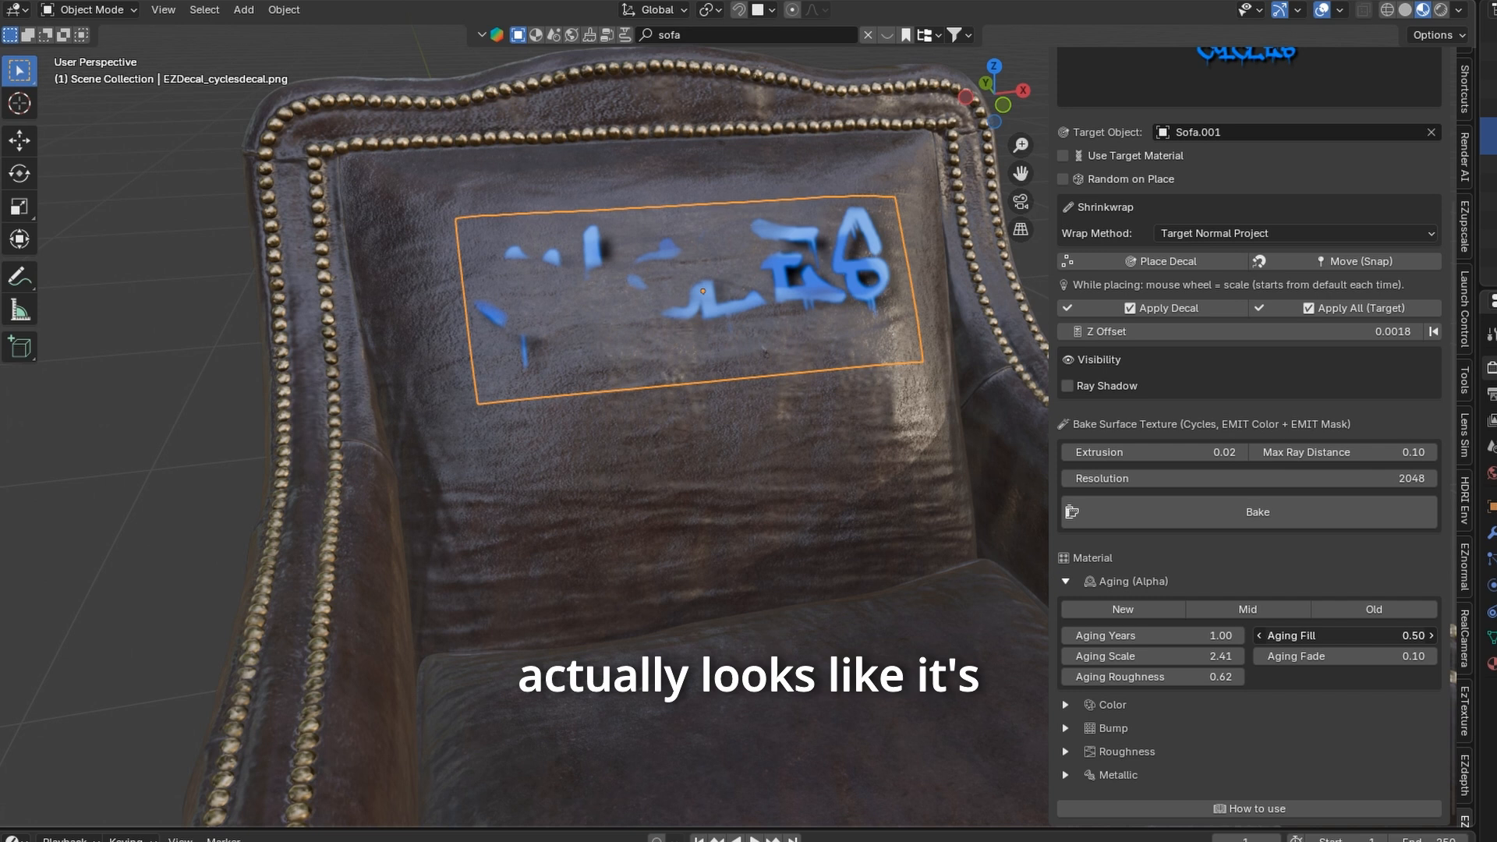
scroll(995, 344, down, 3)
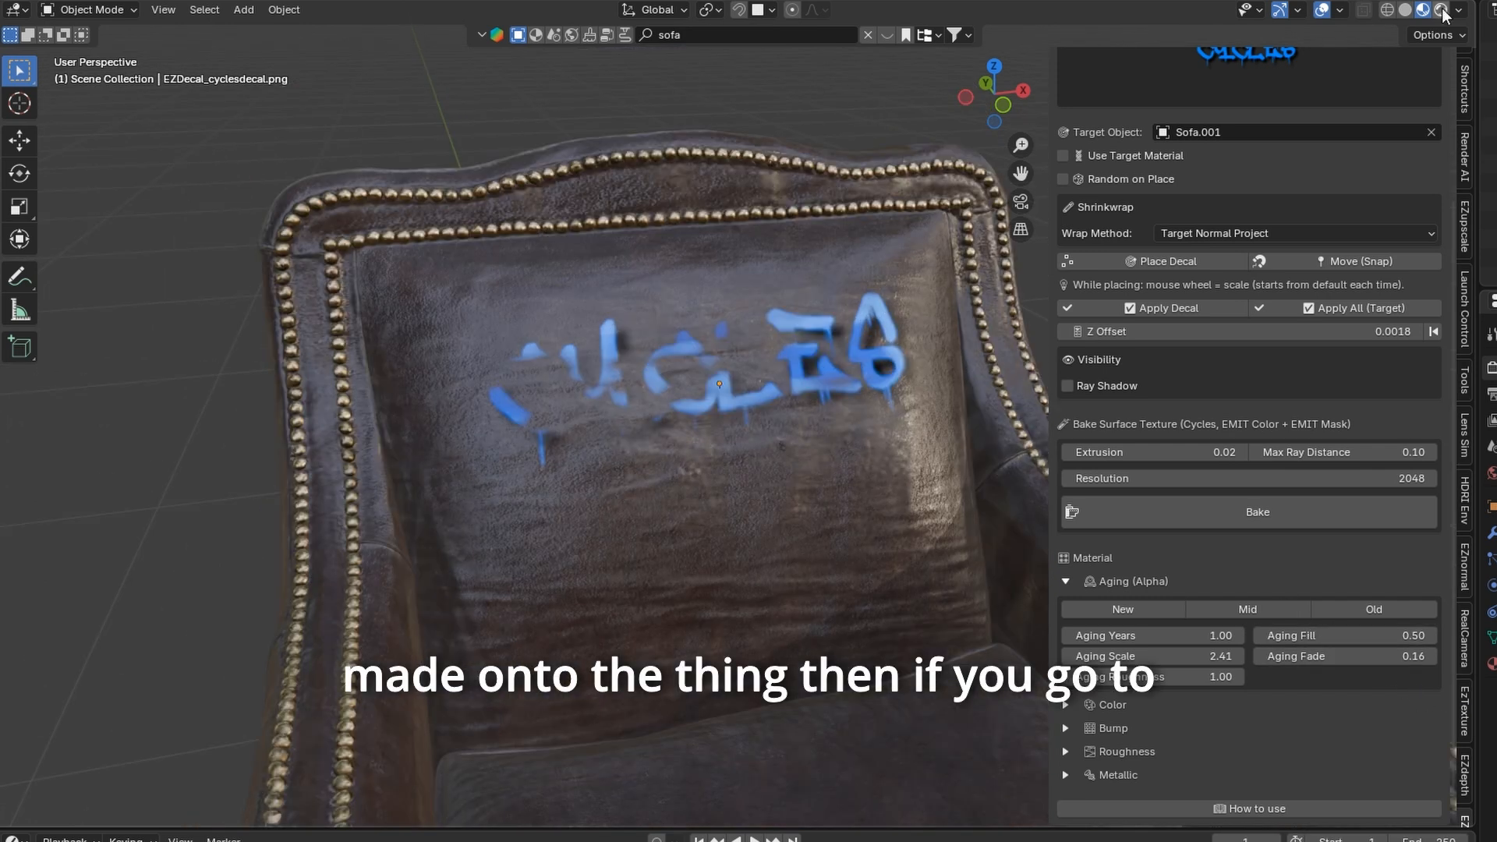
Step: Switch the viewport to rendered shading and inspect the aged decal on the backrest from several distances and angles
click(1441, 9)
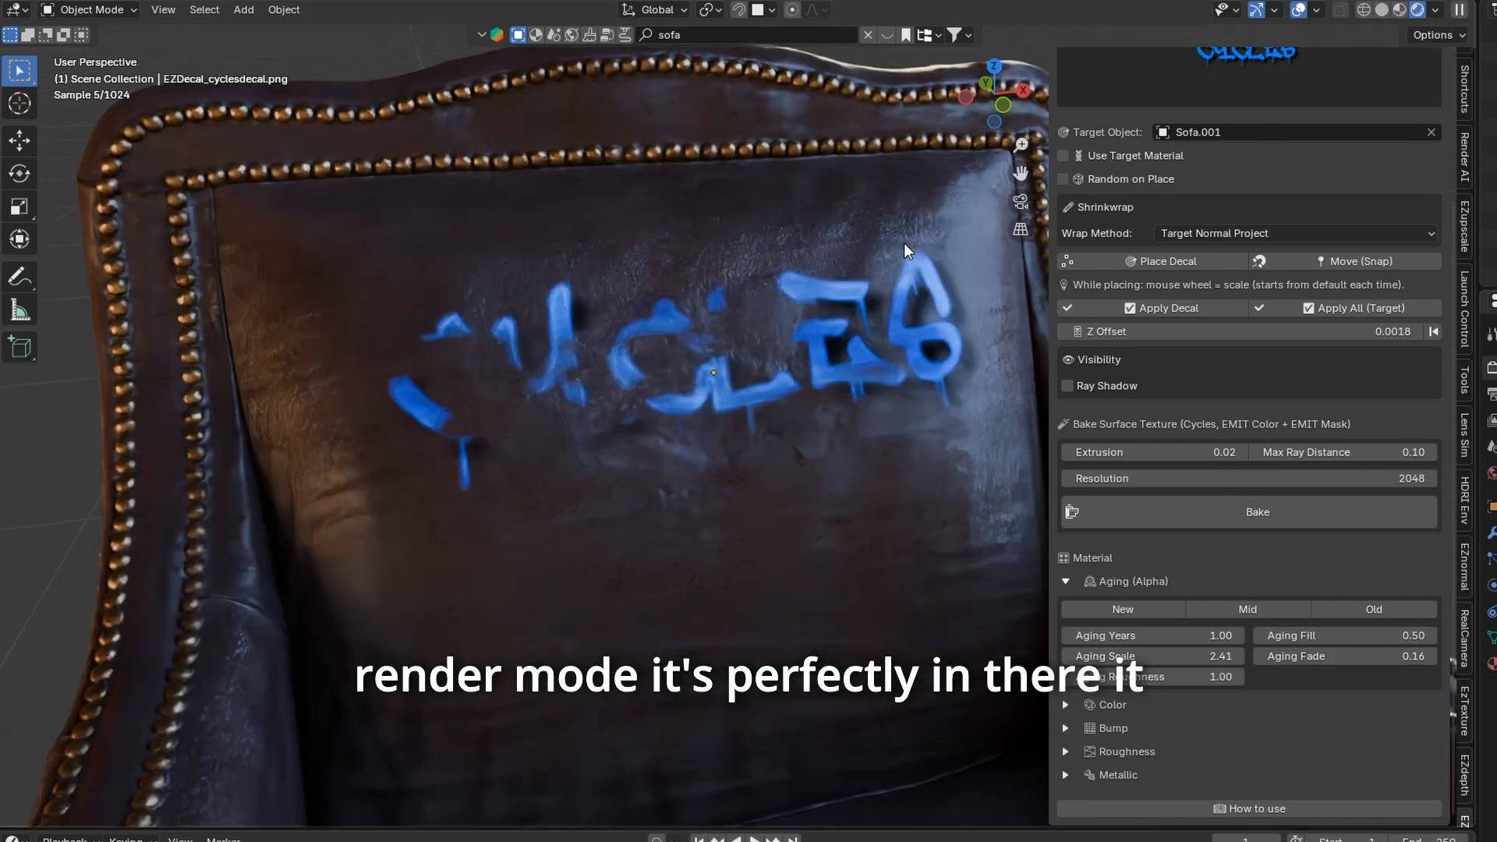
middle_drag(905, 243, 728, 307)
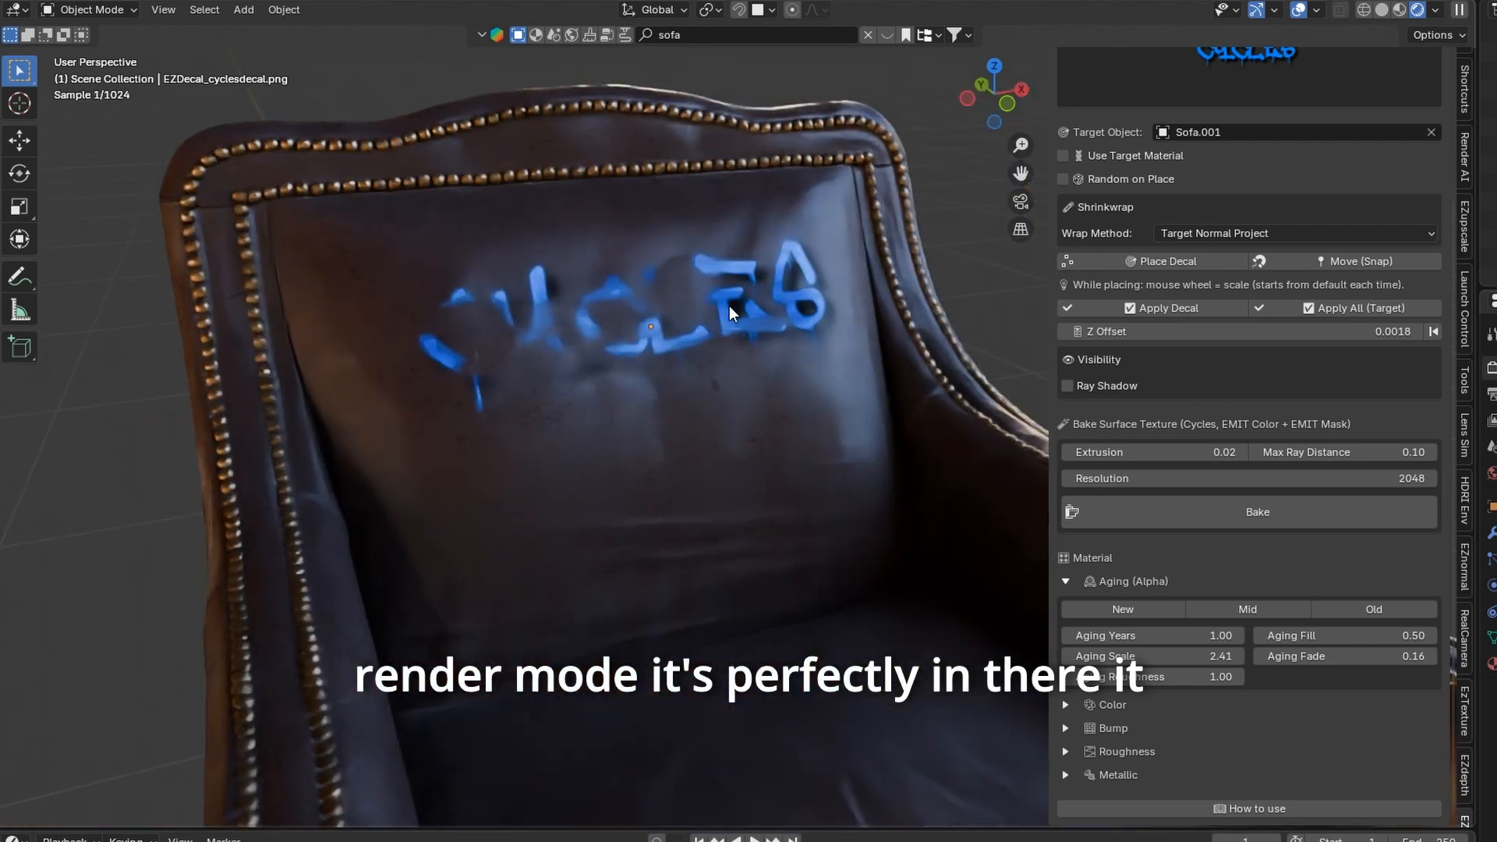
scroll(811, 328, up, 4)
scroll(881, 220, down, 4)
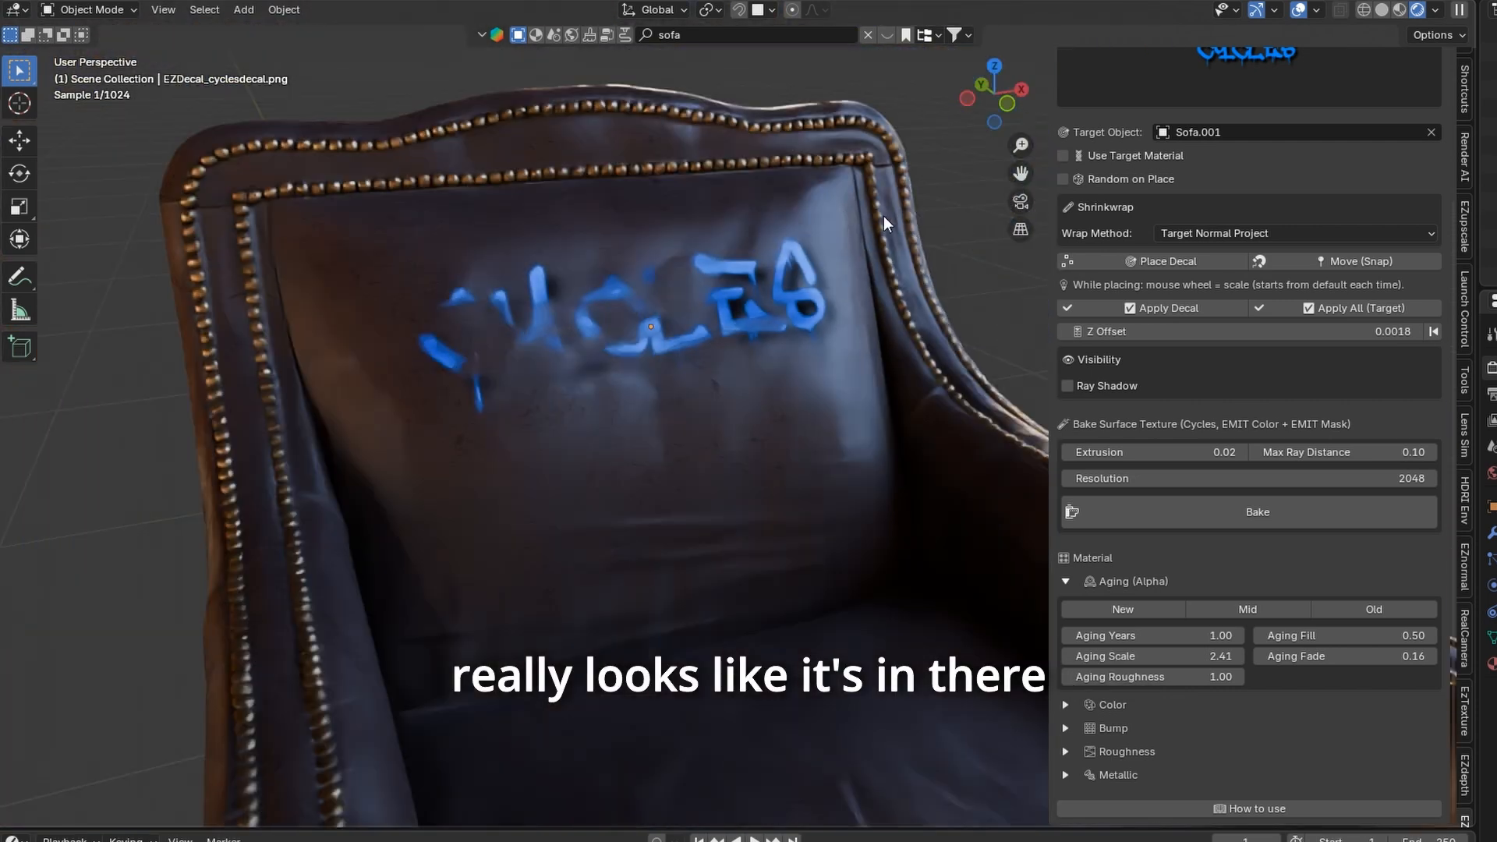
middle_drag(883, 216, 807, 343)
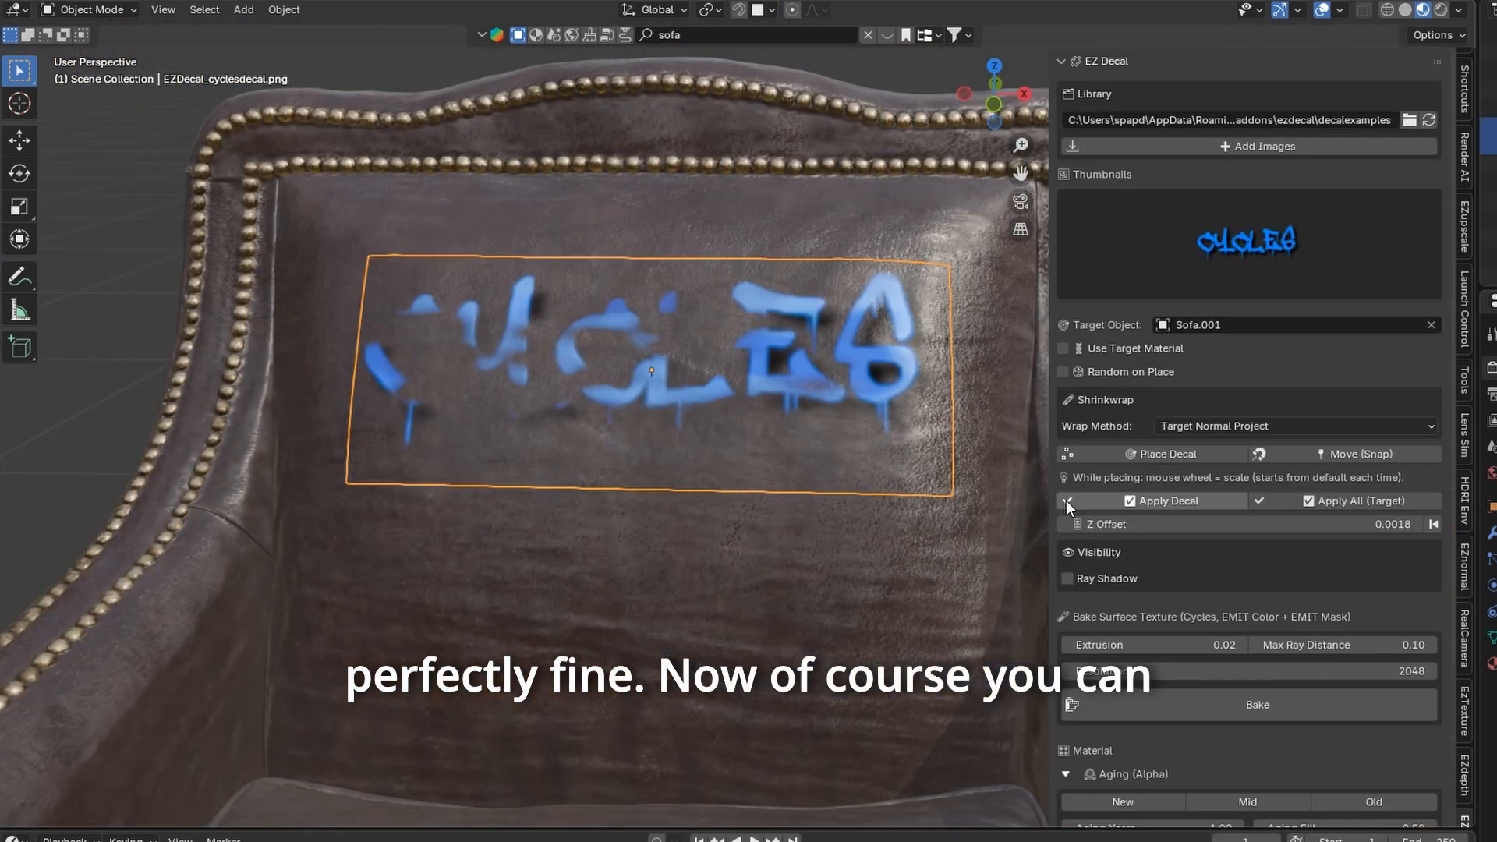
Step: Recolour the graffiti decal with Hue 0.35, Value 0.94 and Saturation 1.30
scroll(1065, 499, down, 5)
click(1067, 705)
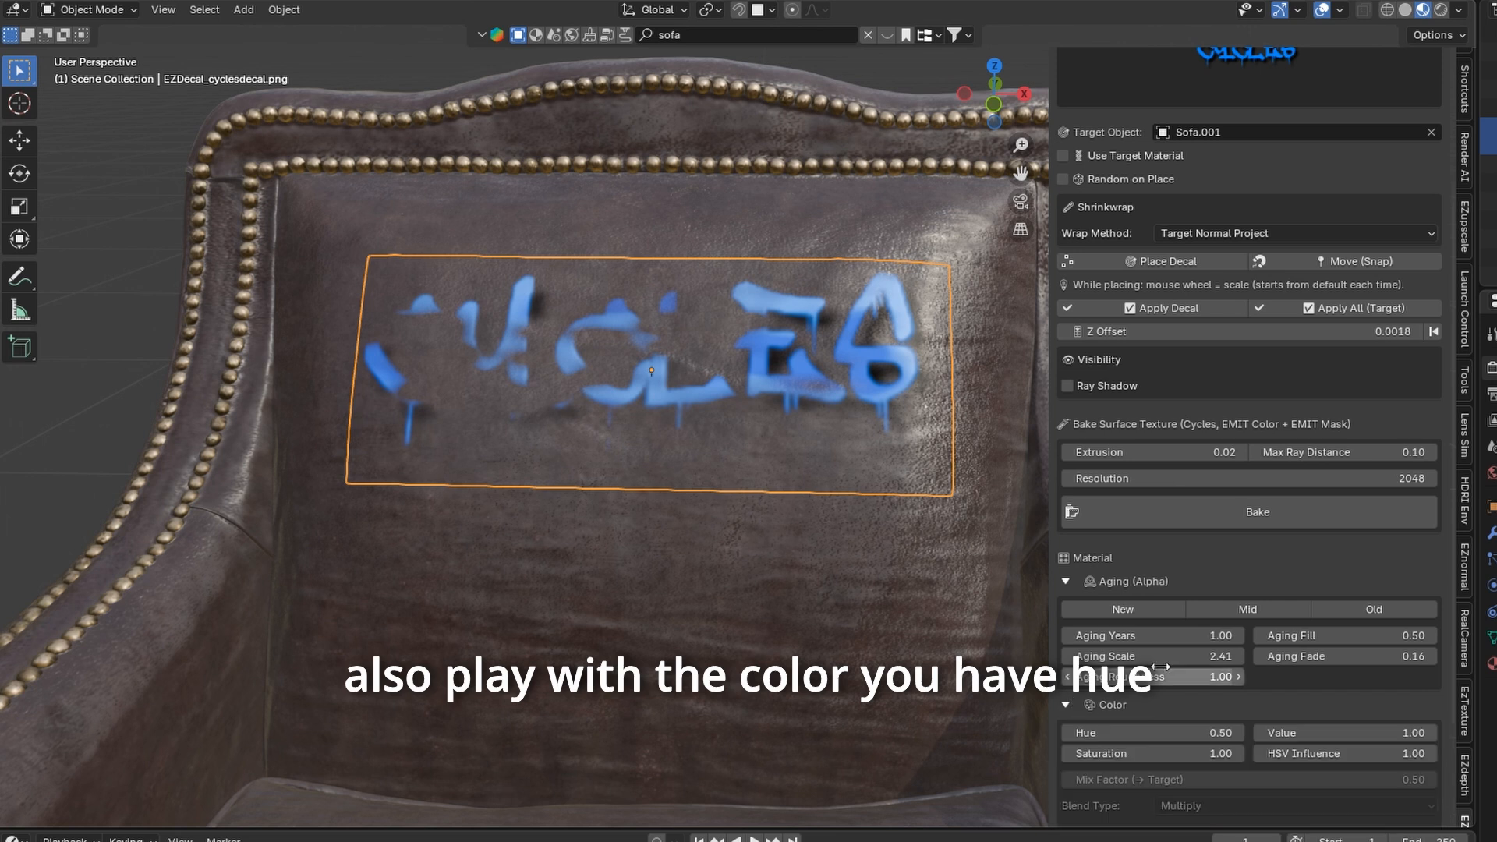
scroll(1160, 667, down, 3)
mouse_move(1146, 600)
mouse_down()
mouse_move(1247, 601)
mouse_move(1127, 601)
mouse_up()
mouse_move(1337, 600)
mouse_down()
mouse_move(1310, 600)
mouse_move(1356, 600)
mouse_up()
drag(1169, 621, 1244, 621)
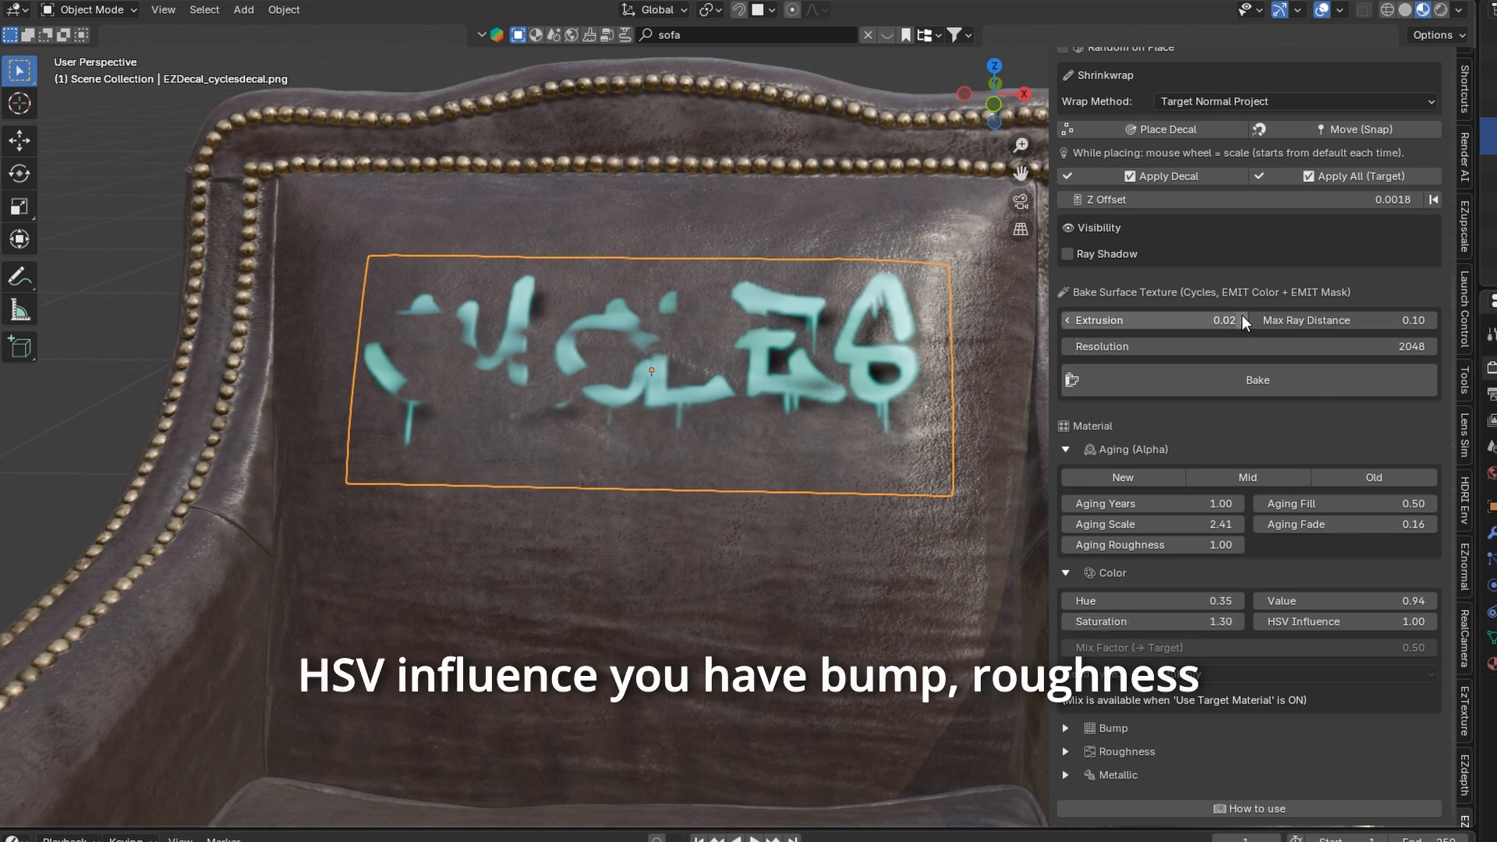
Step: Expand the decal's Bump, Roughness and Metallic settings and look over the add-on's remaining options
click(1107, 727)
scroll(1102, 771, down, 1)
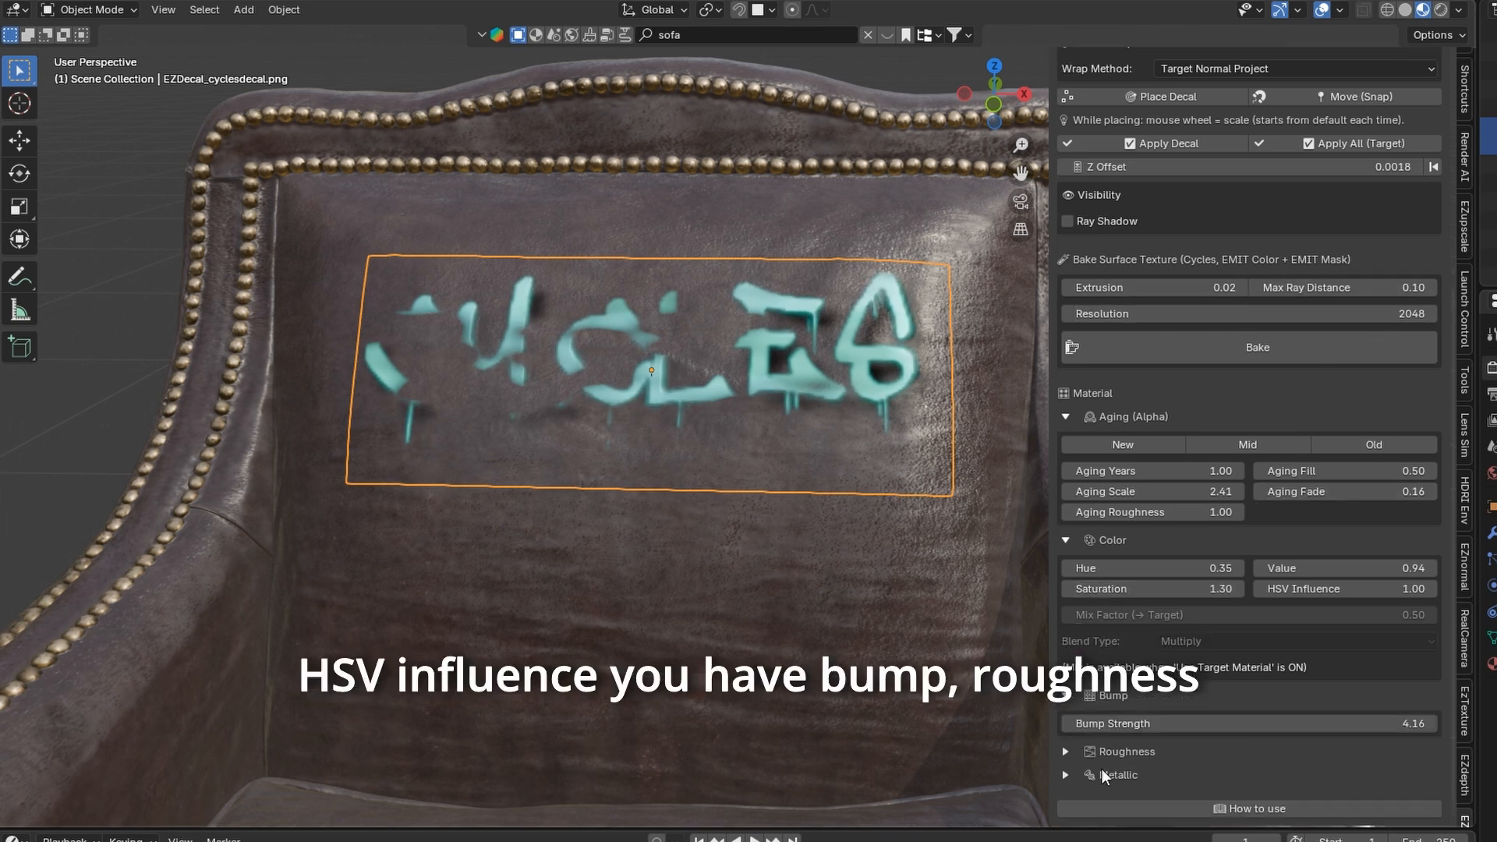
click(1093, 754)
scroll(1090, 756, down, 3)
click(1069, 771)
scroll(1130, 737, down, 1)
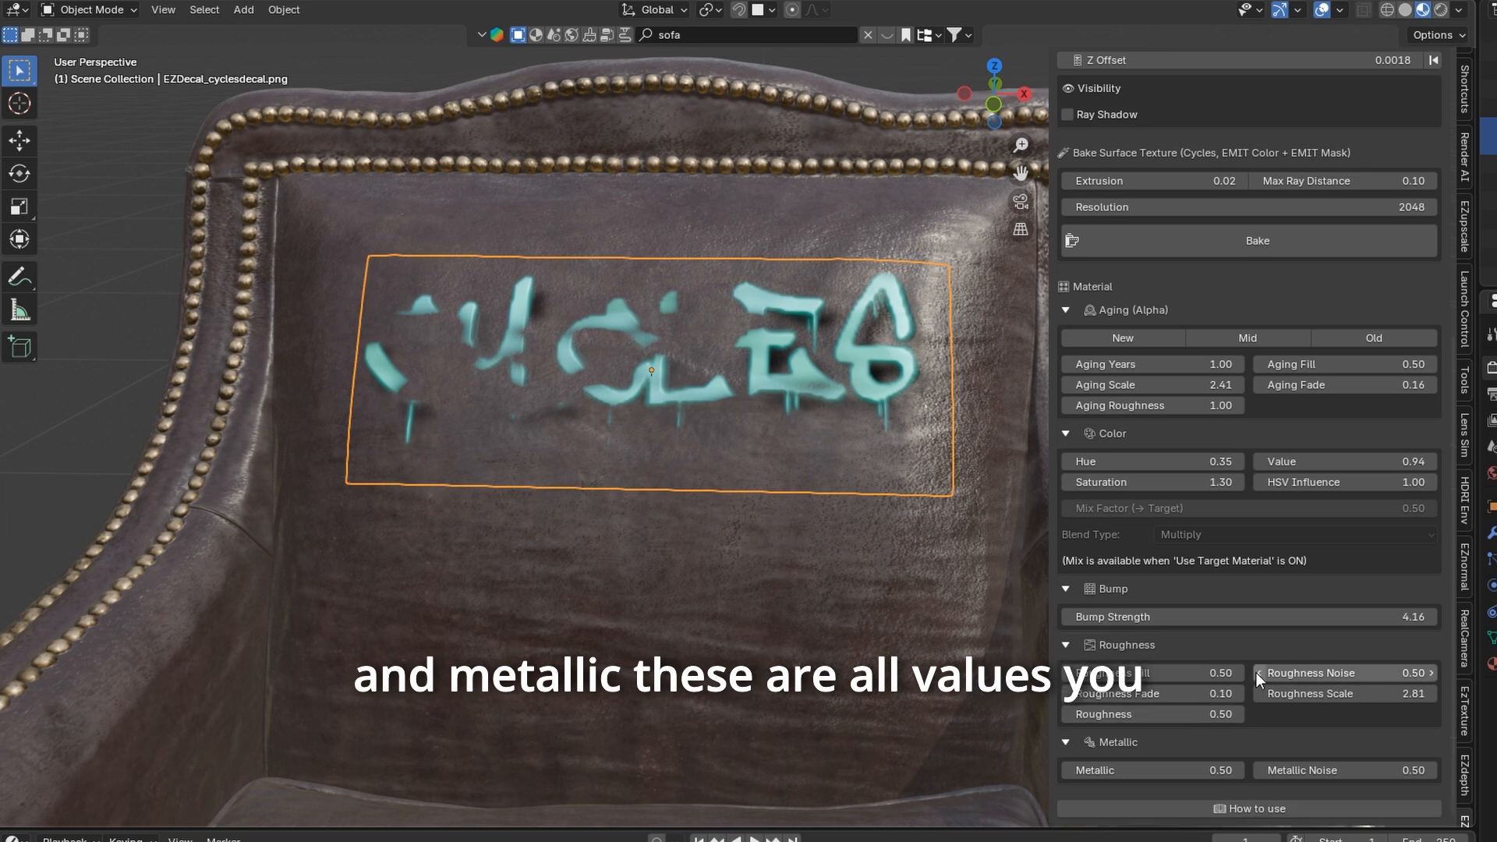
scroll(1241, 672, up, 8)
scroll(1248, 741, down, 8)
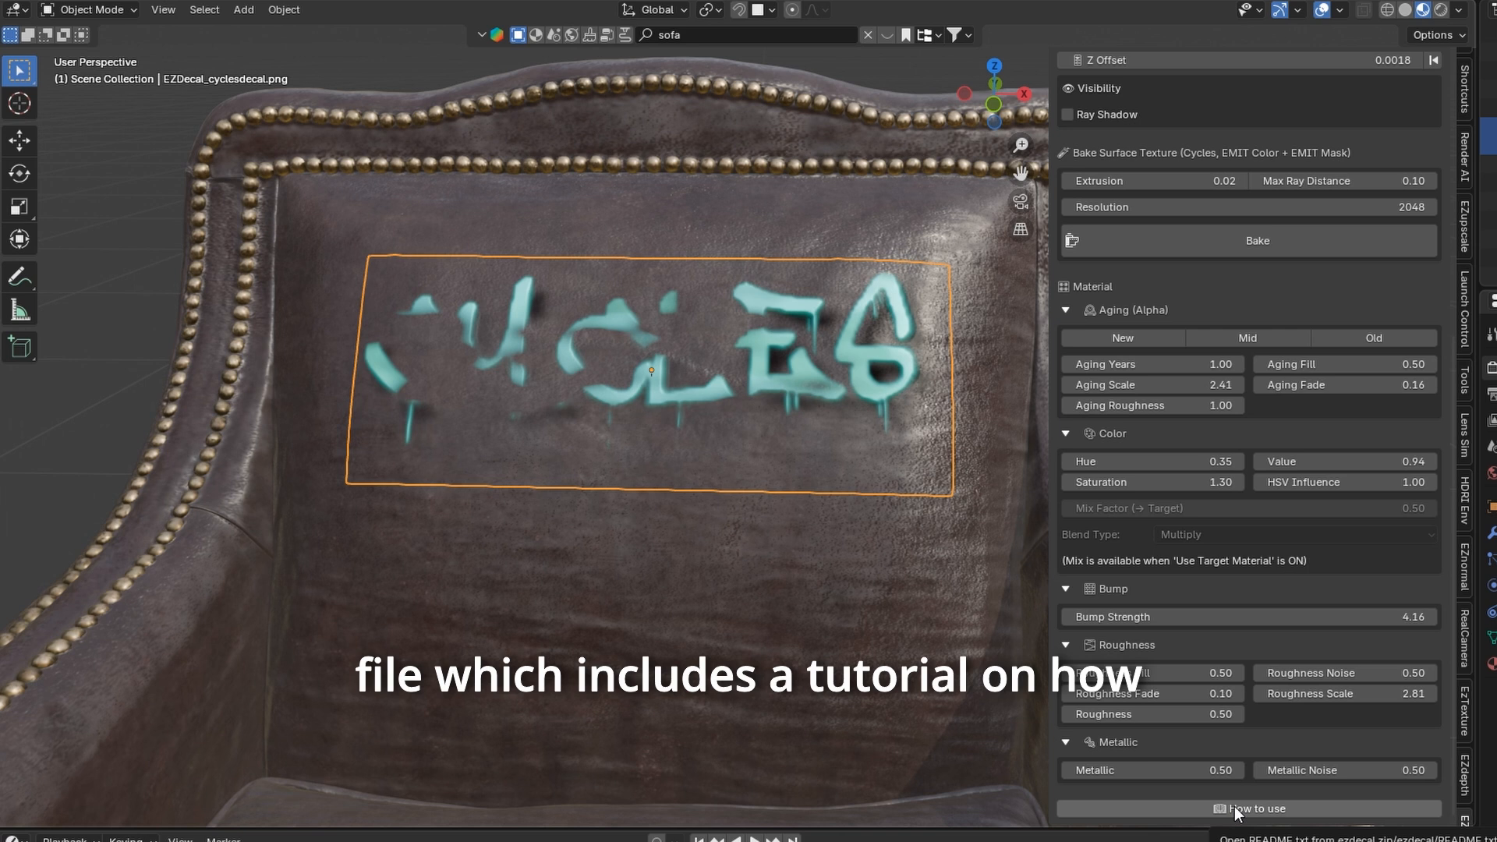
scroll(1274, 597, up, 12)
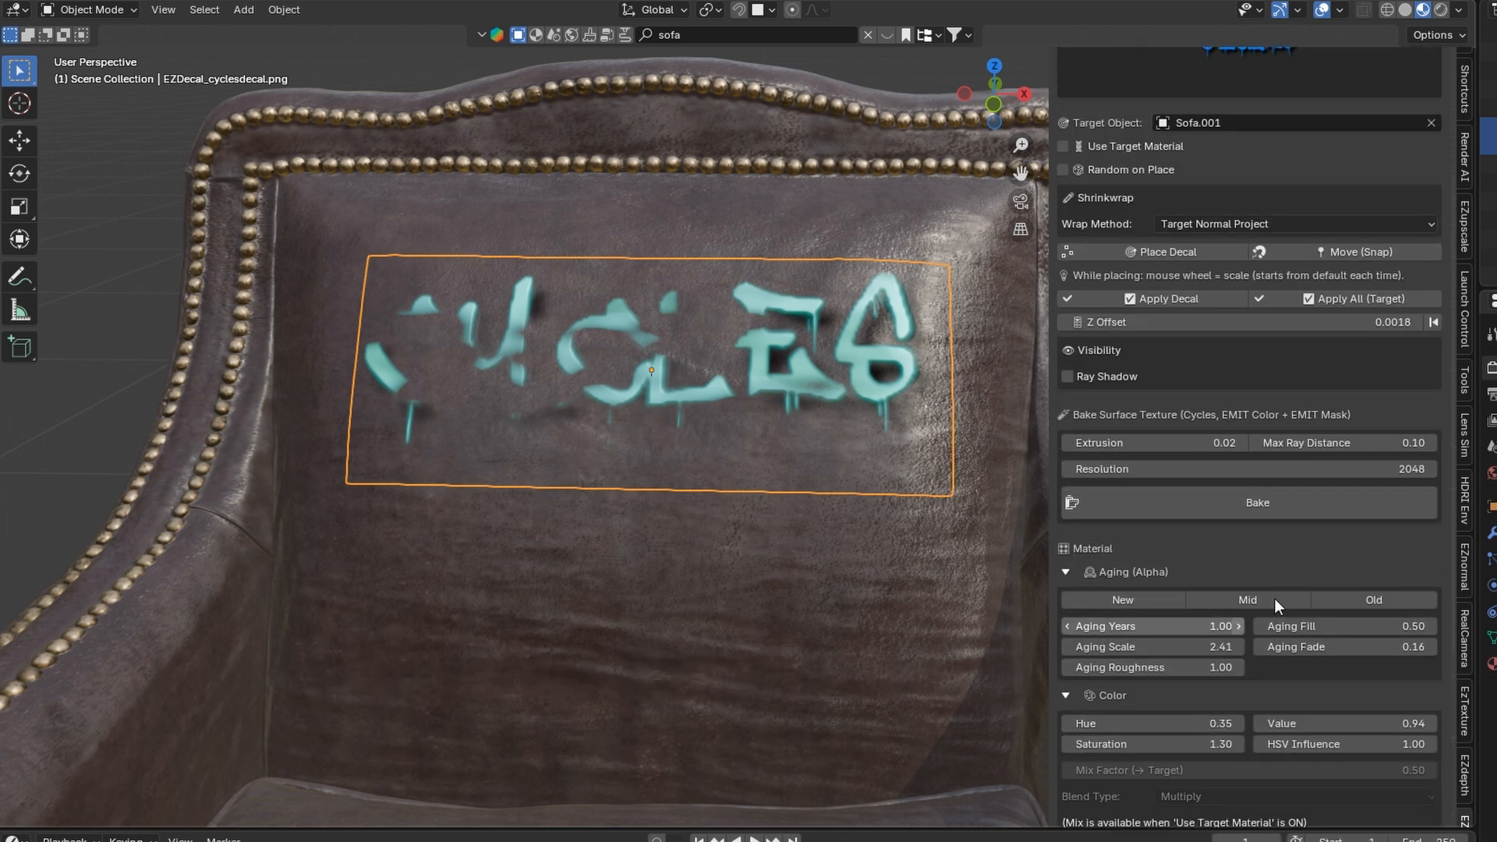
scroll(1297, 667, down, 5)
scroll(973, 475, down, 3)
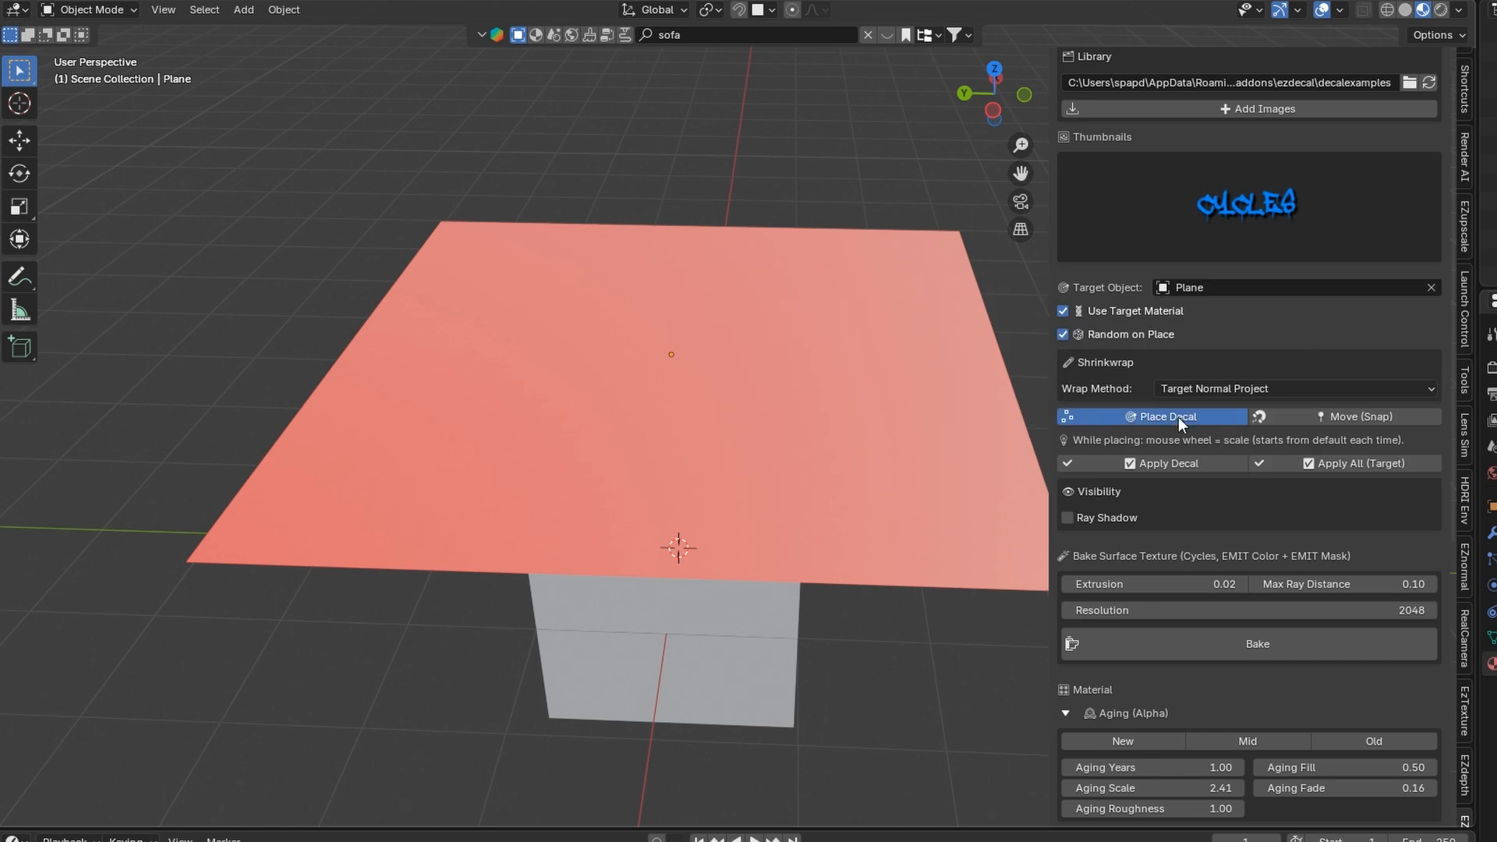
Step: Place a random decal near the middle of the red plane using its target material, and play the cloth simulation to test it
click(681, 341)
click(830, 276)
click(733, 609)
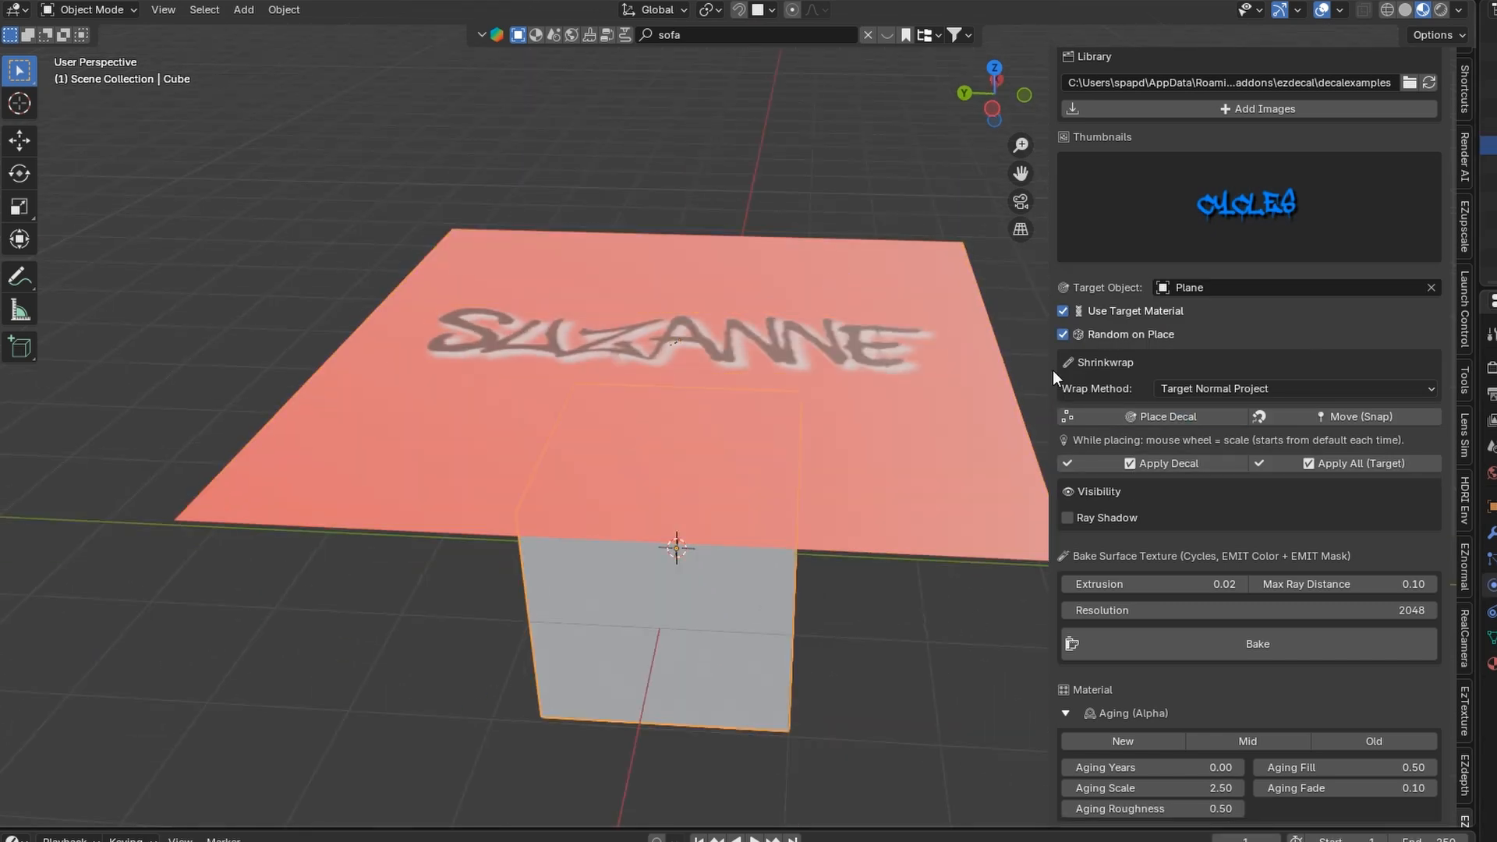
click(816, 147)
key(space)
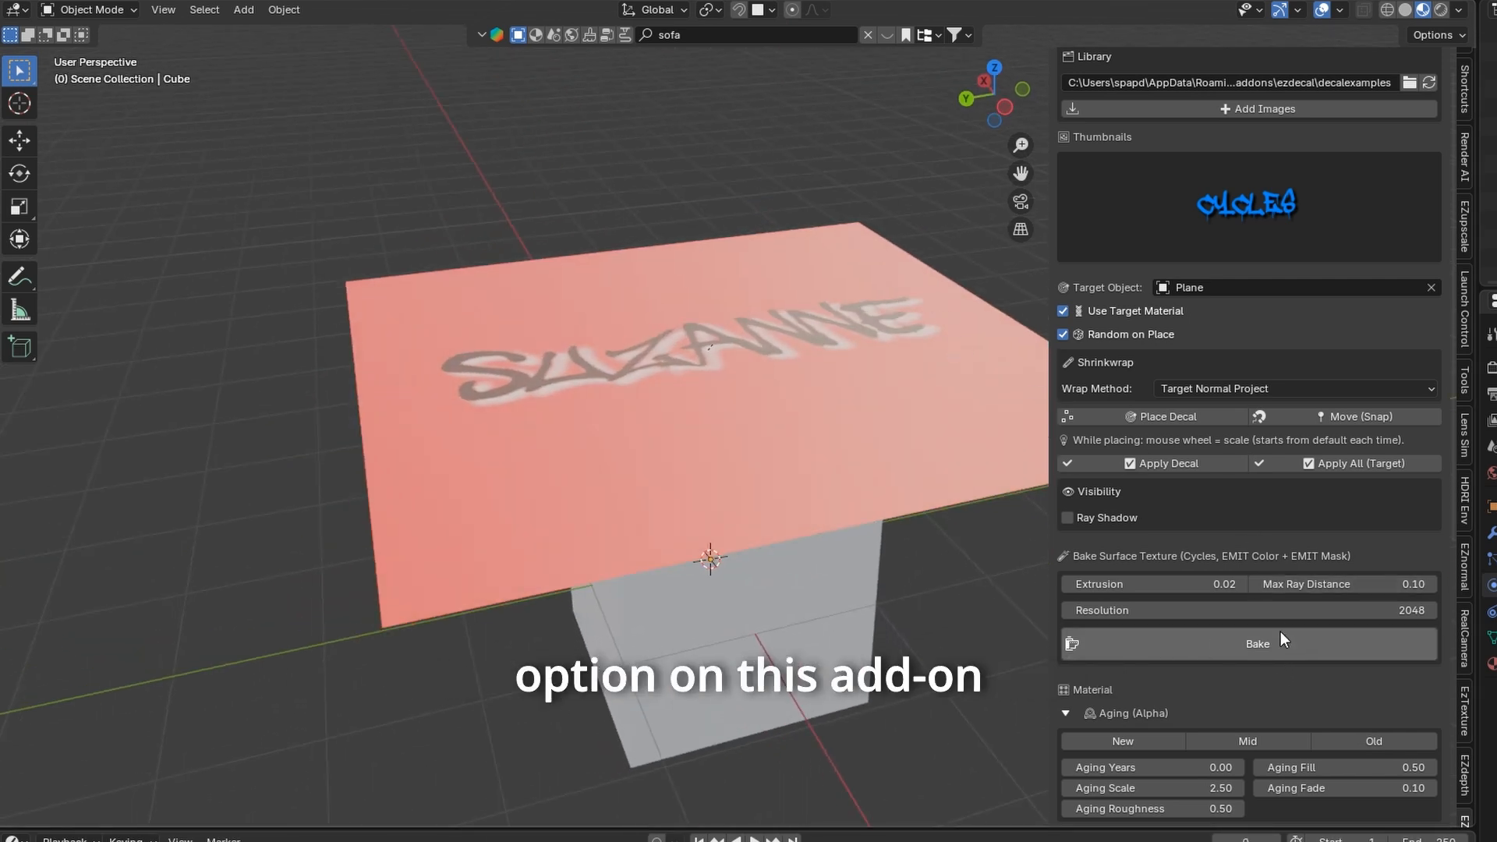
Step: Bake the decal into the red plane's surface texture with Max Ray Distance set to 0
click(803, 485)
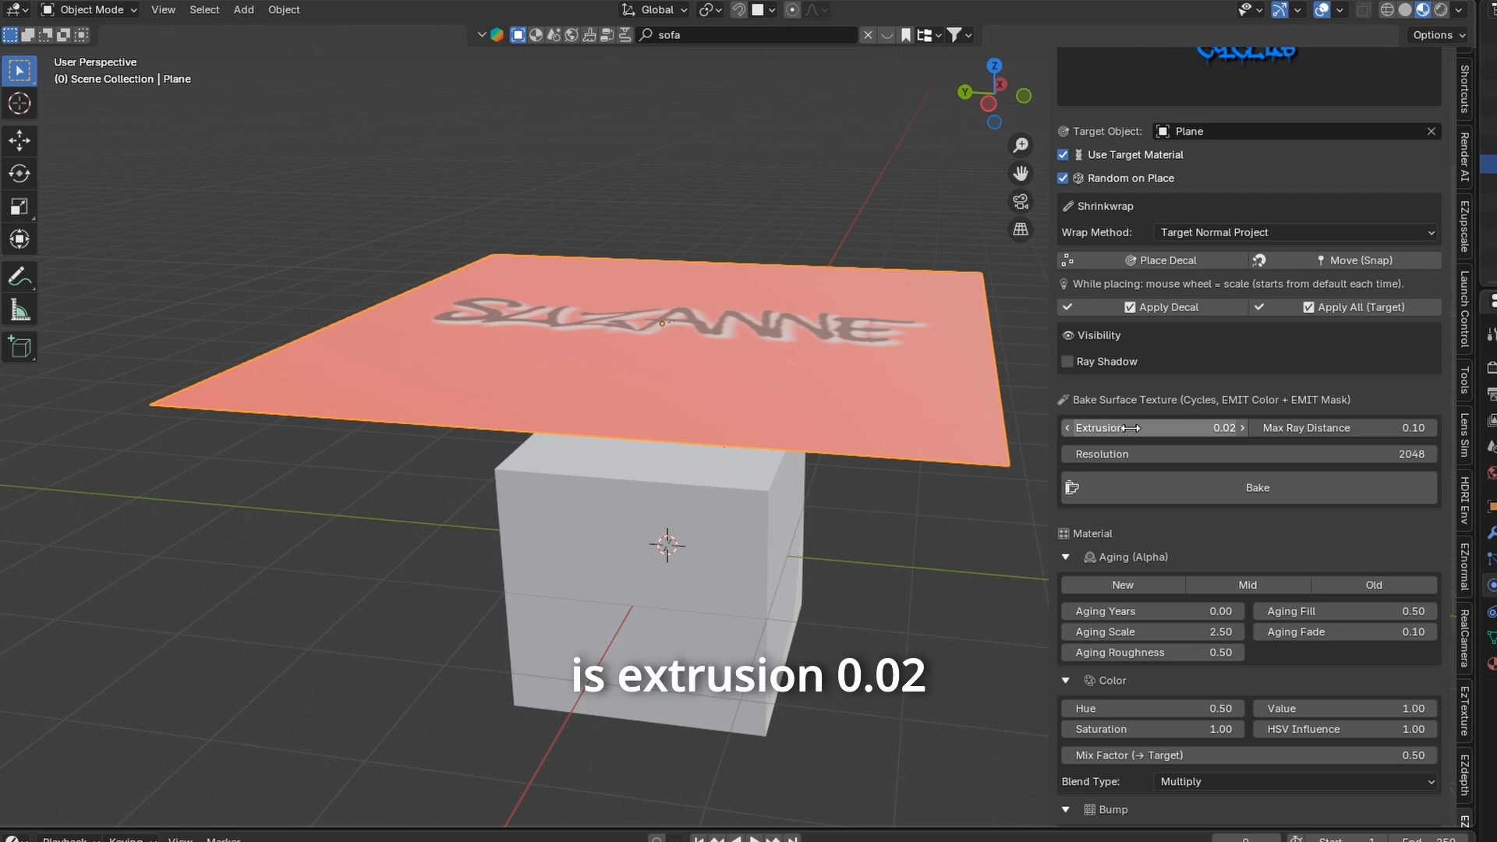
click(1370, 425)
text(0)
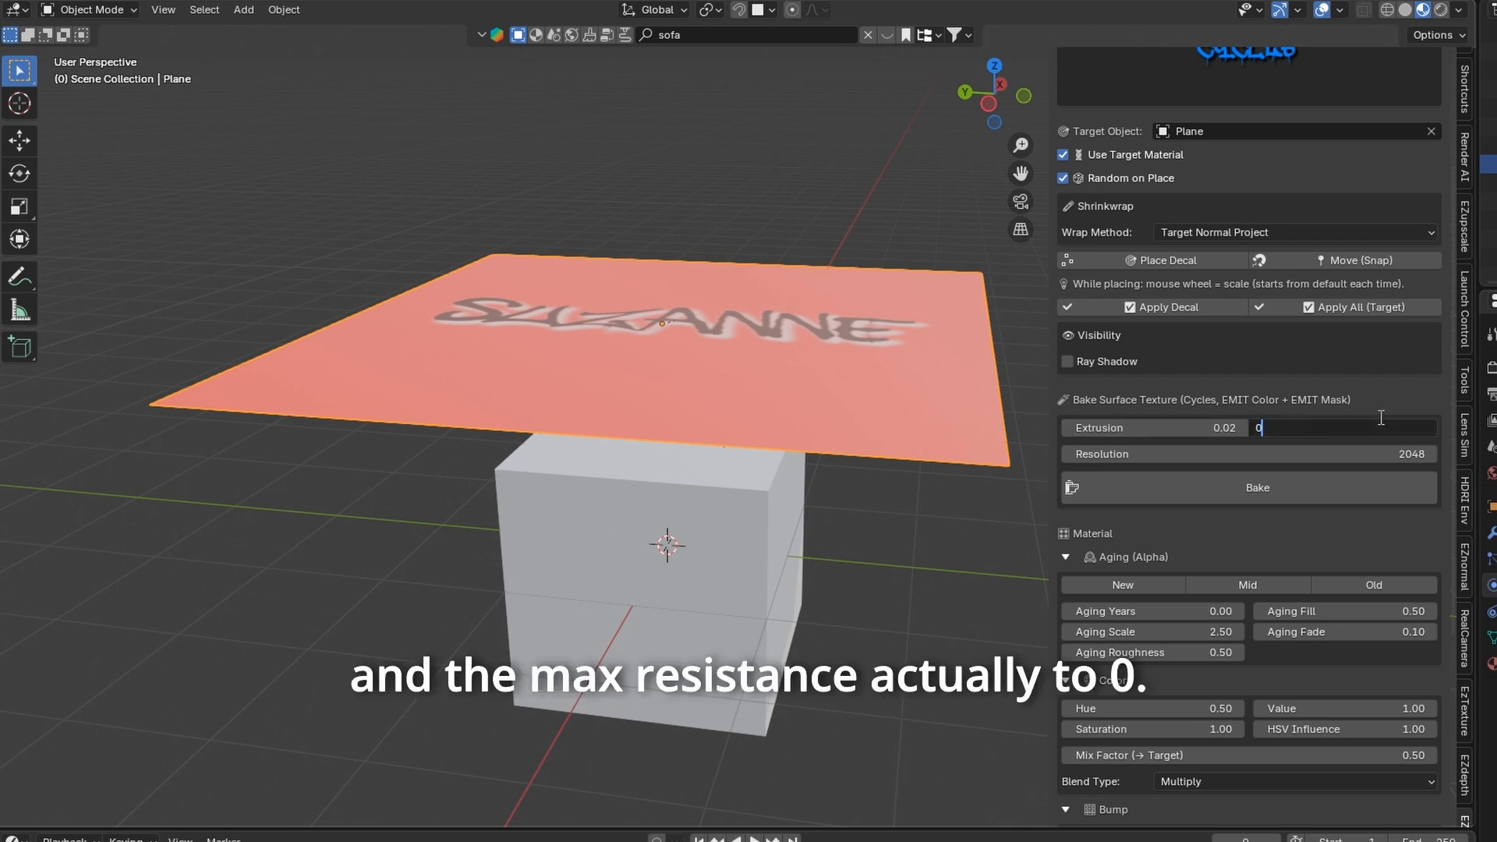
key(Return)
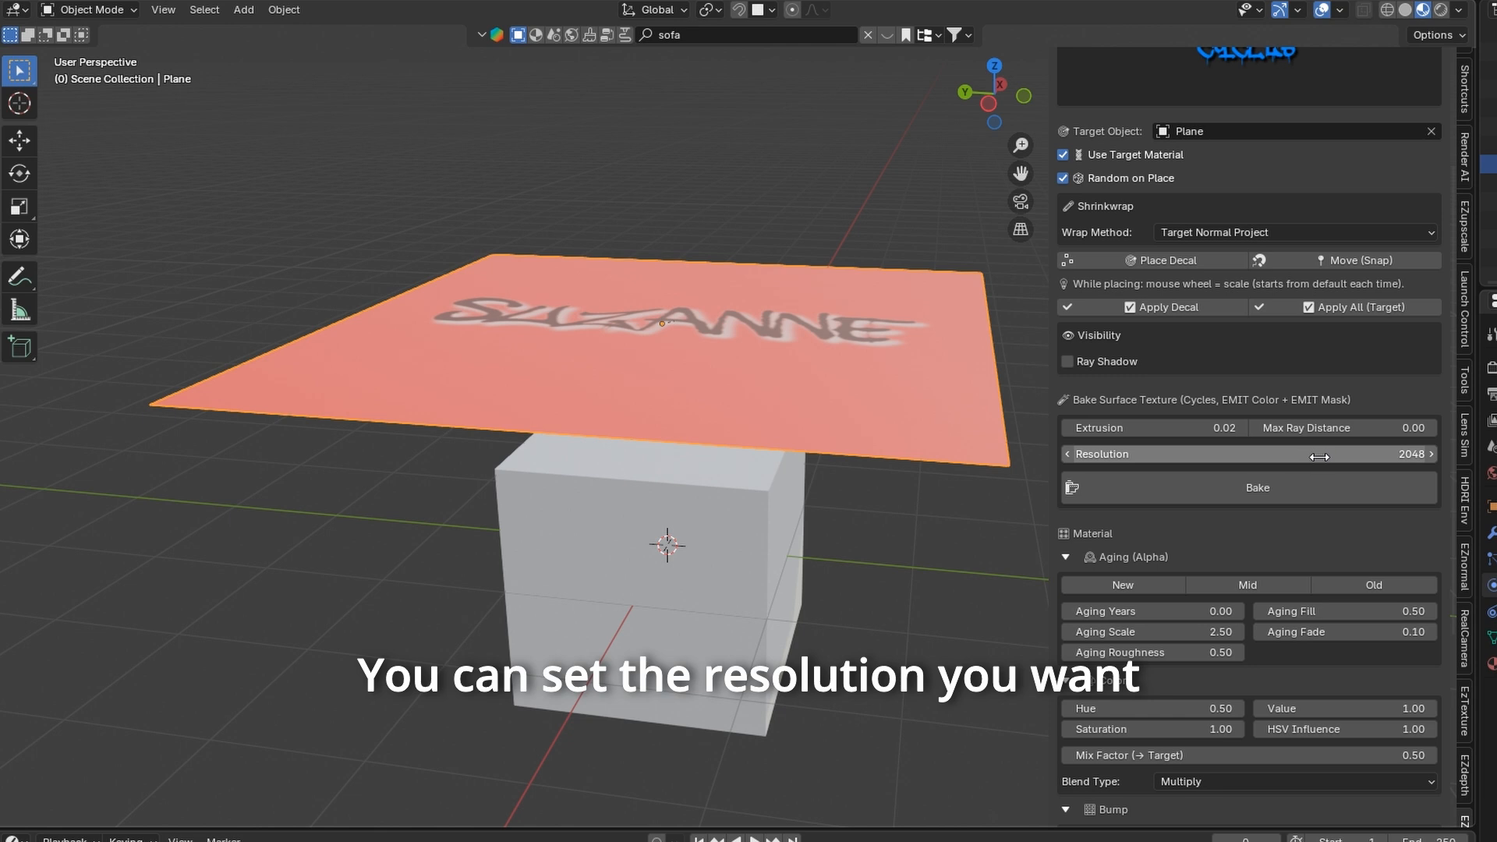
click(1232, 491)
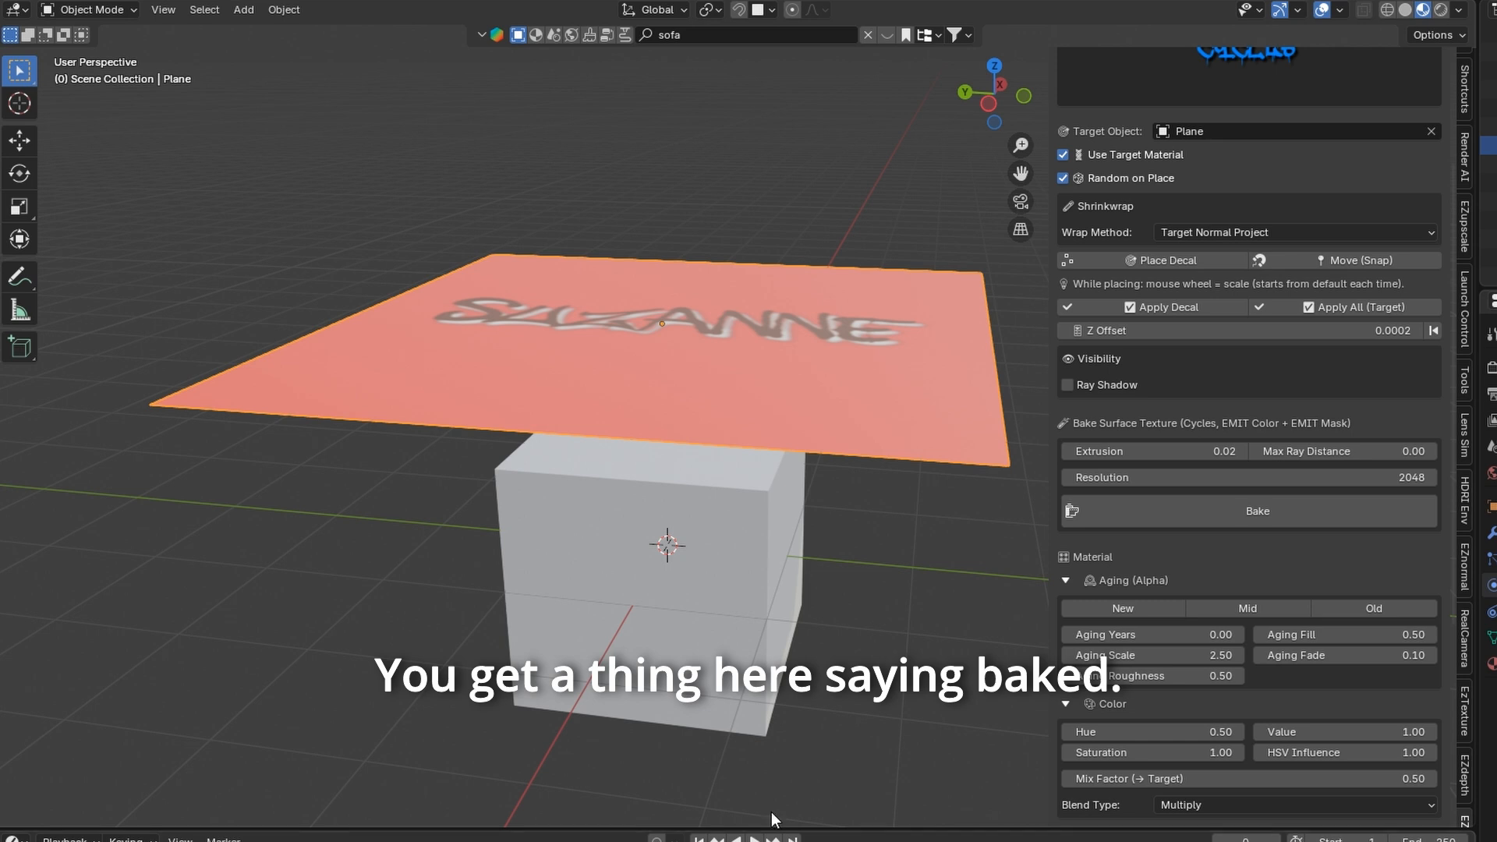
Step: Play the cloth simulation and view the baked decal on the draped plane from another side
key(space)
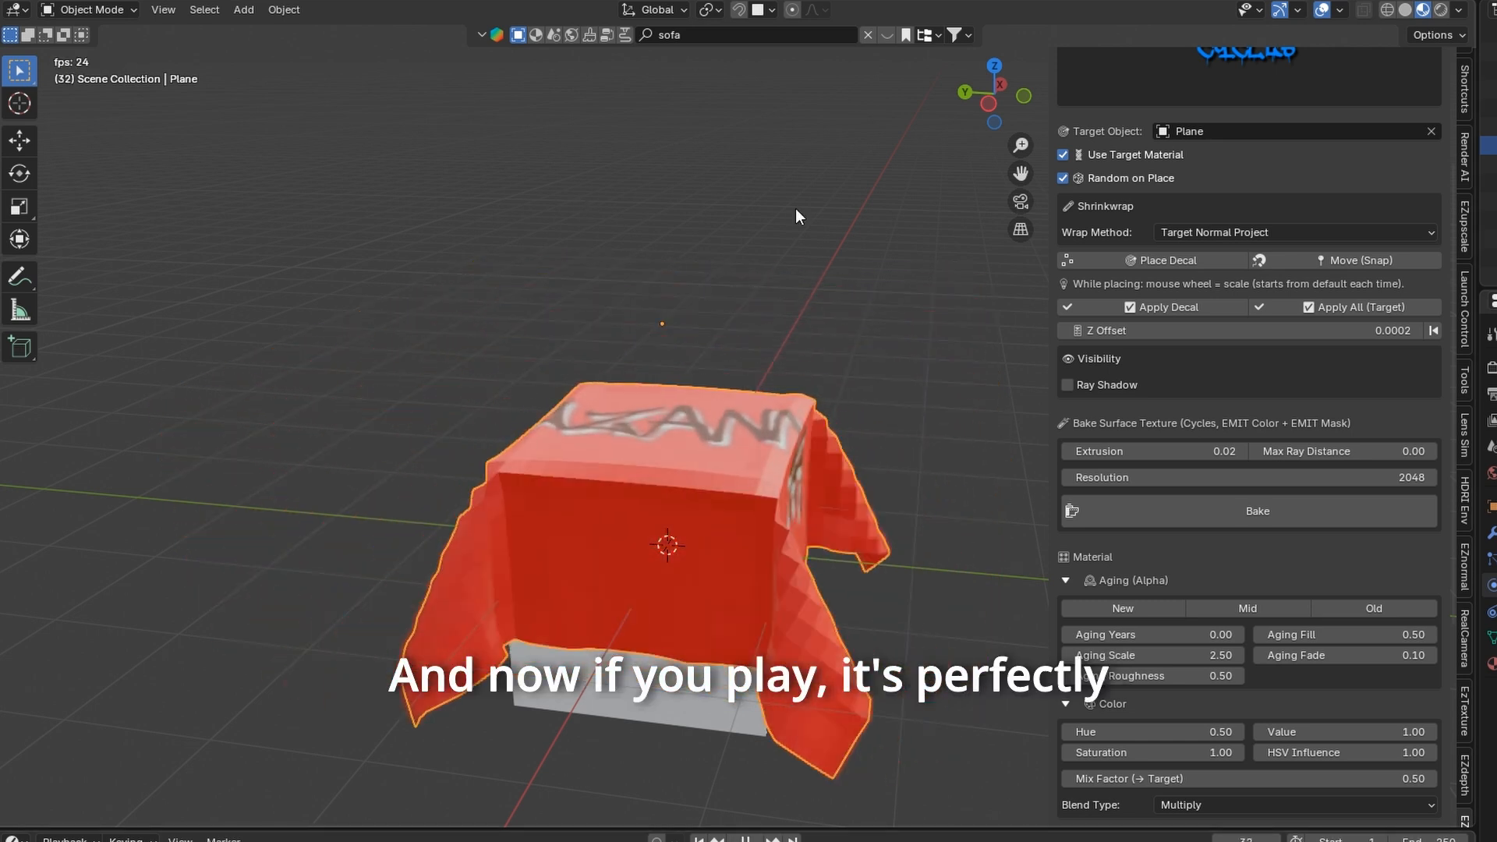
middle_drag(795, 208, 917, 270)
key(space)
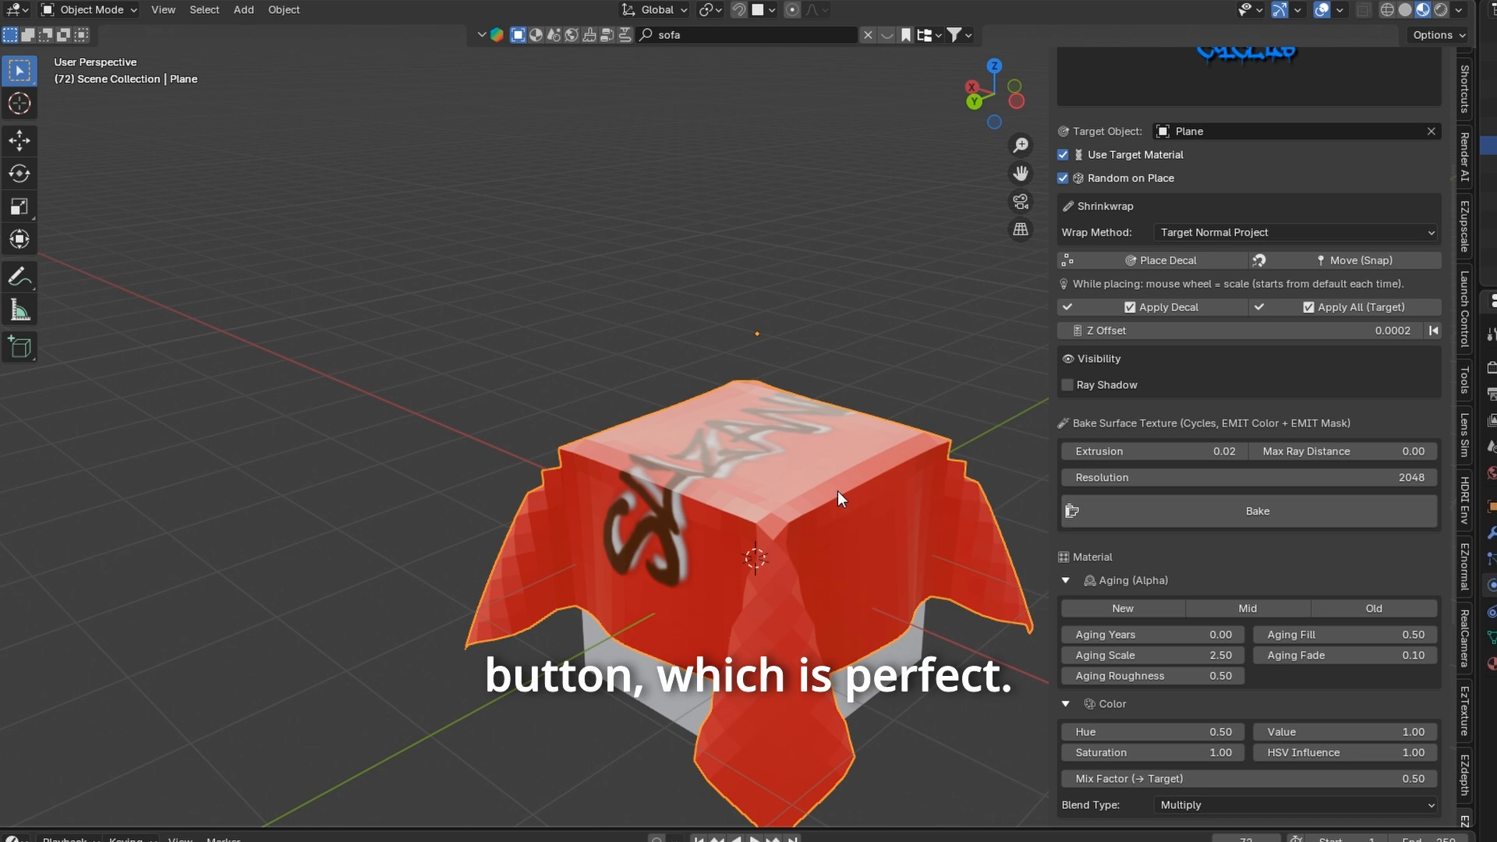
Step: Add a level 1 subdivision to the draped cloth plane, shade it smooth and deselect it
key(ctrl+1)
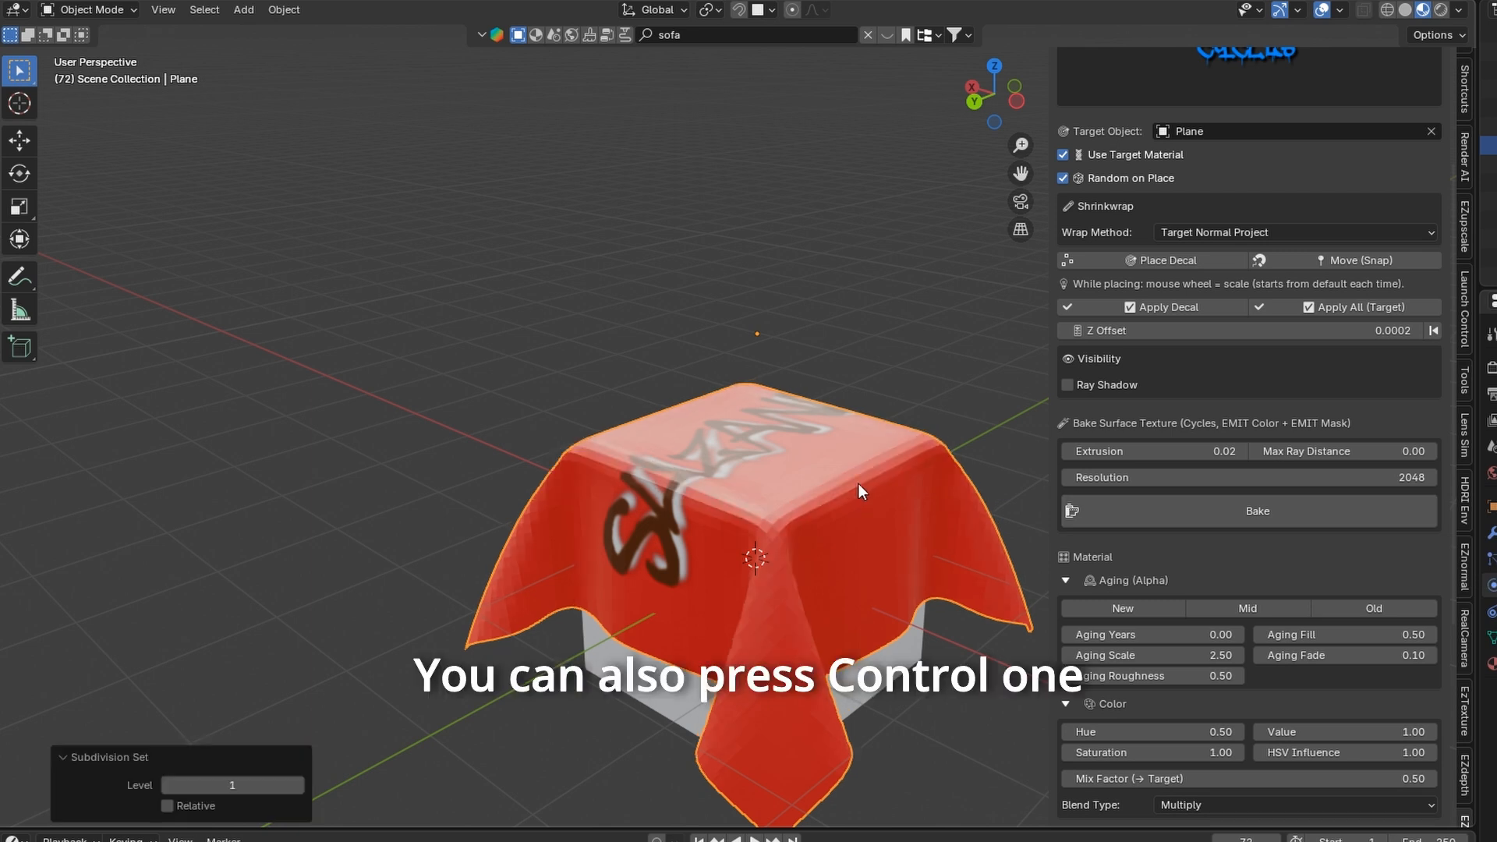
right_click(859, 484)
click(855, 466)
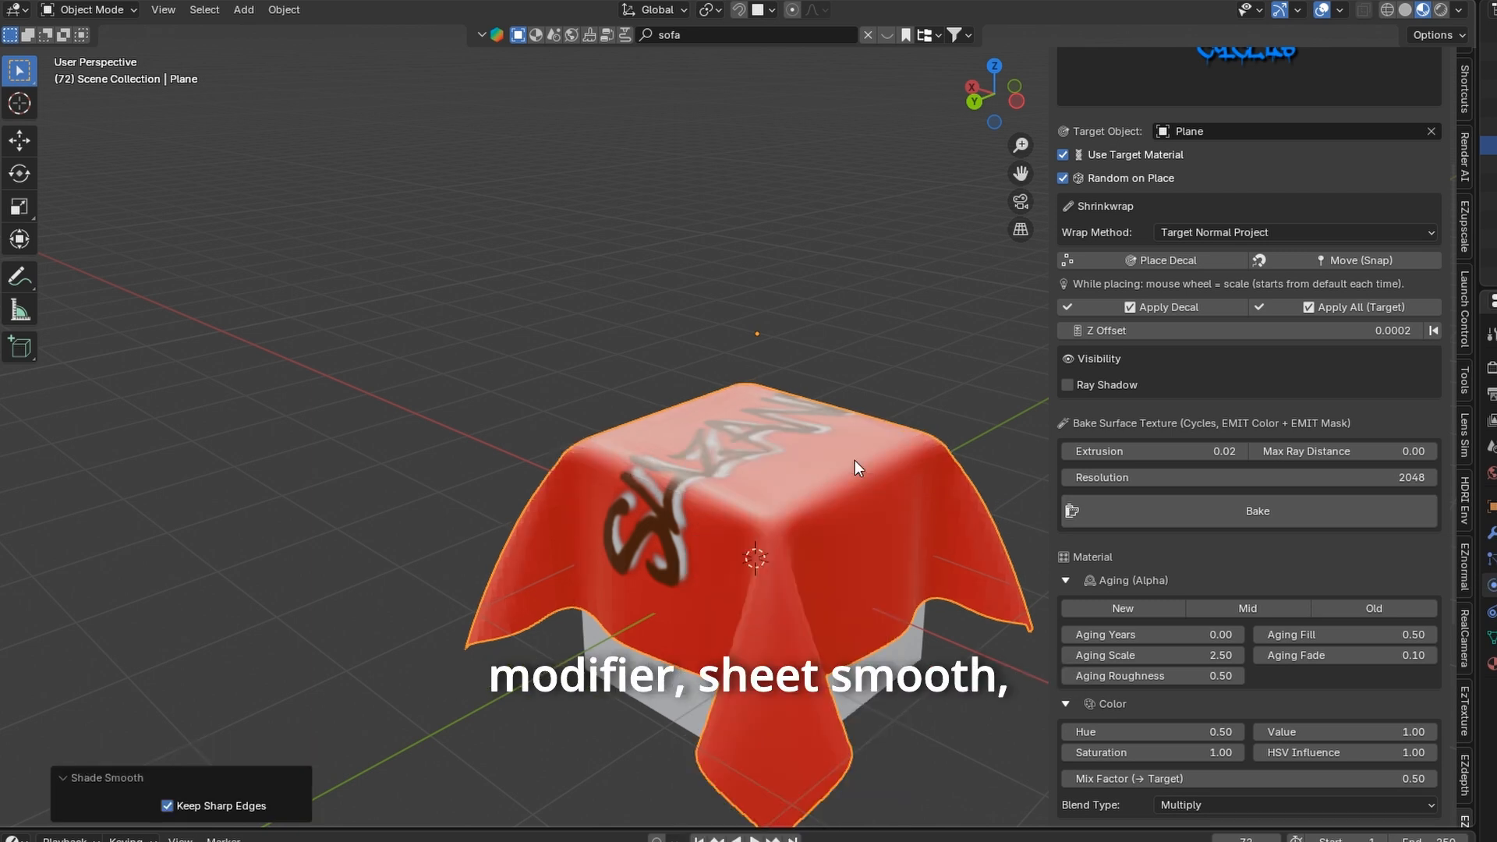
click(928, 382)
Step: Rewind the animation to its start and replay the smoothed cloth falling over the cube to check the baked decal
middle_drag(928, 369, 298, 826)
key(shift+Left)
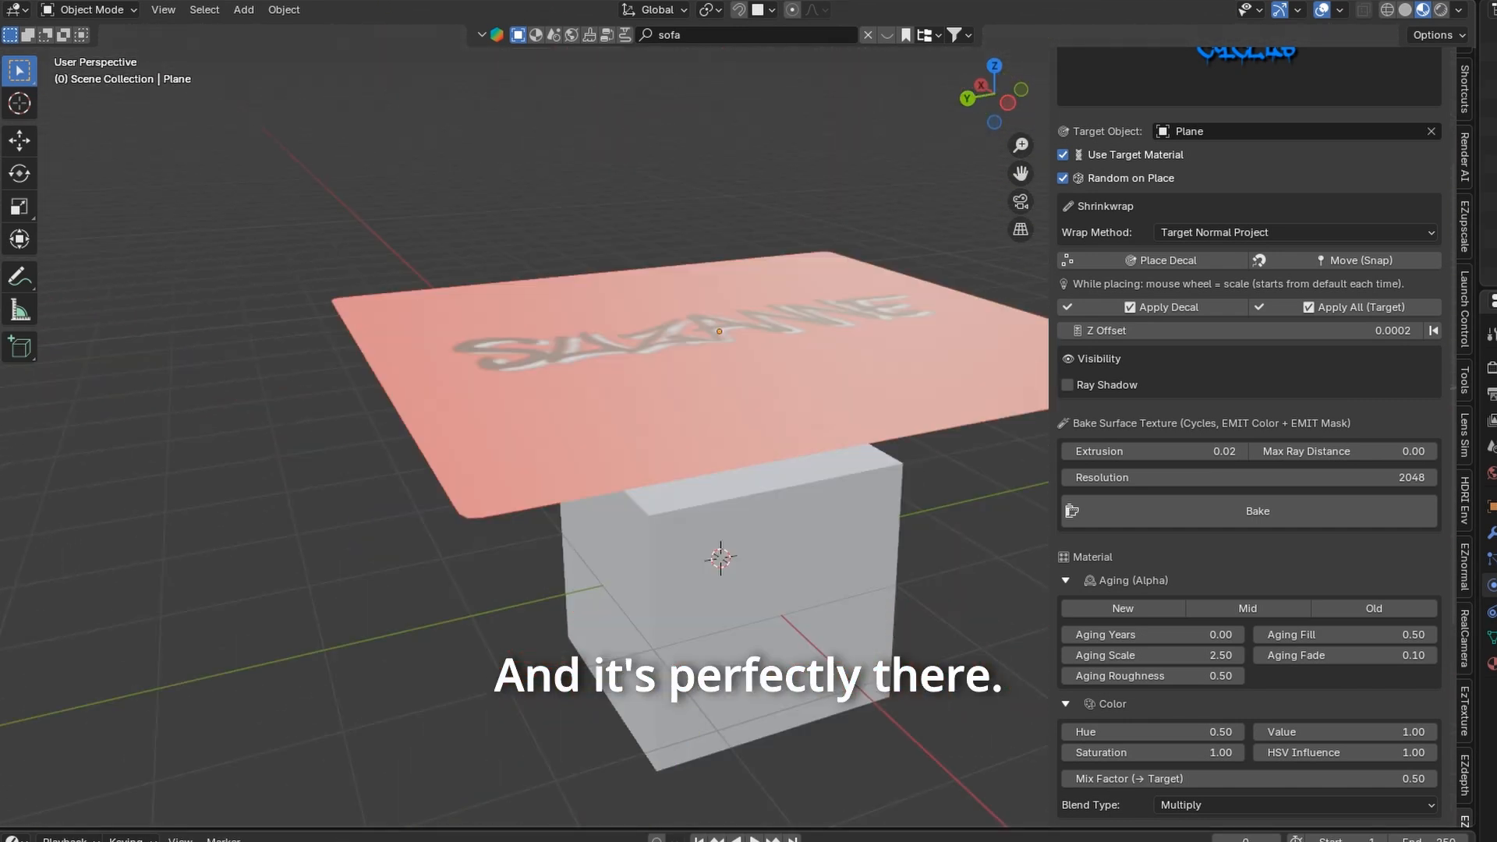
key(space)
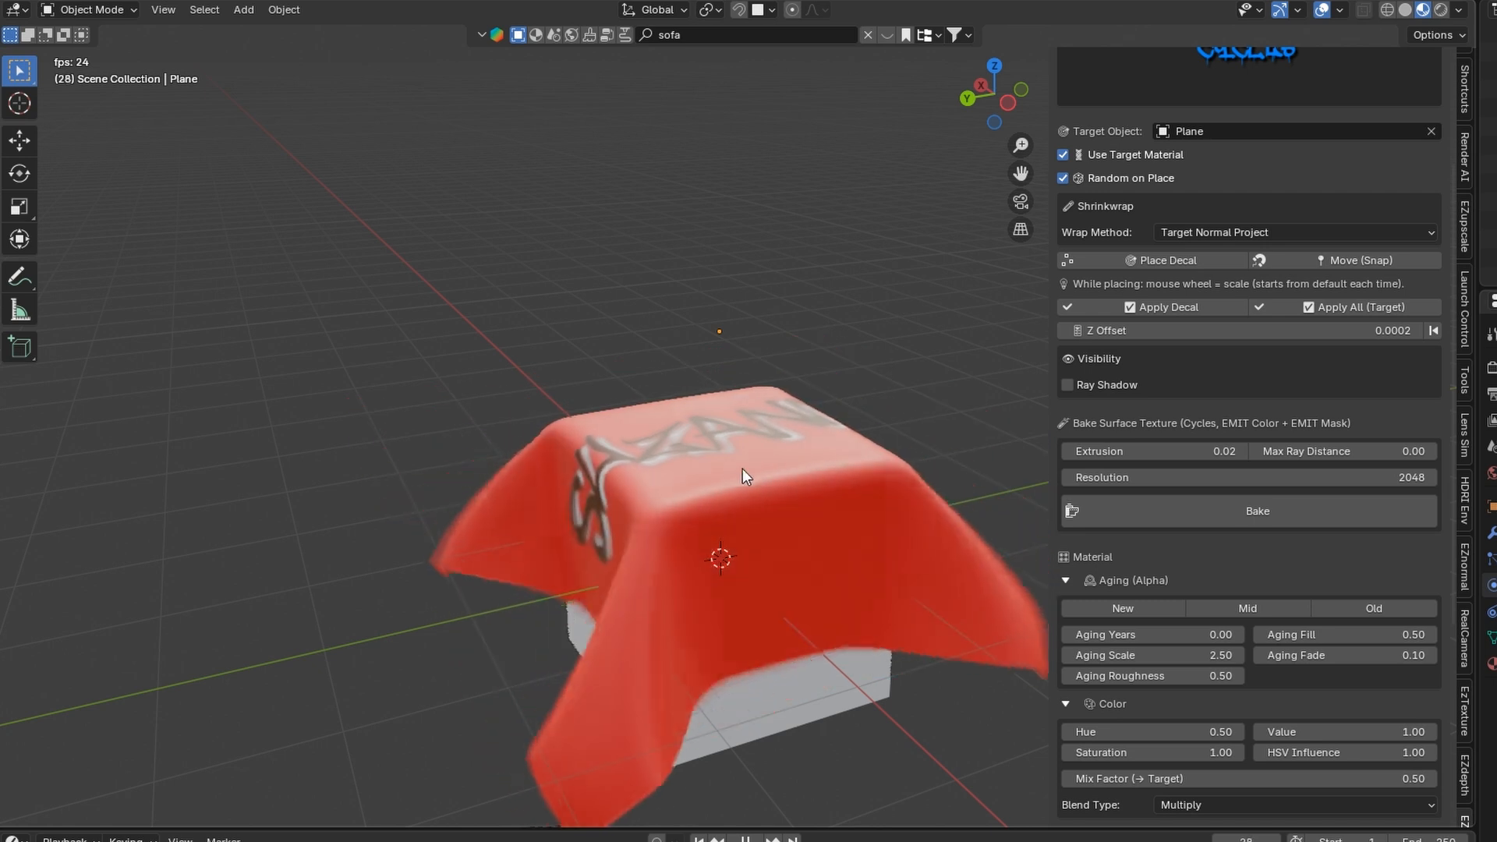
key(space)
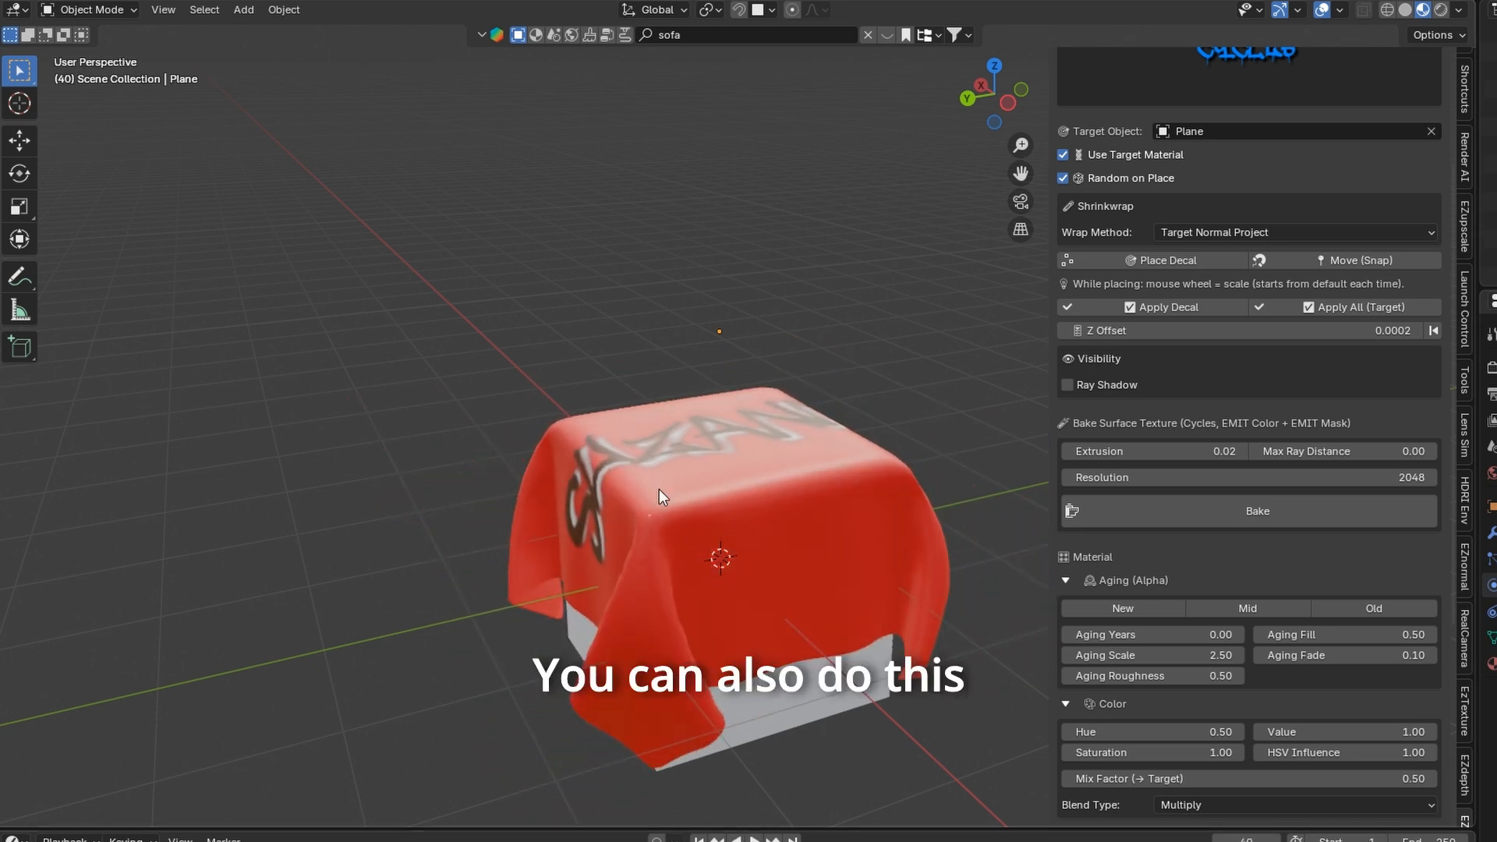